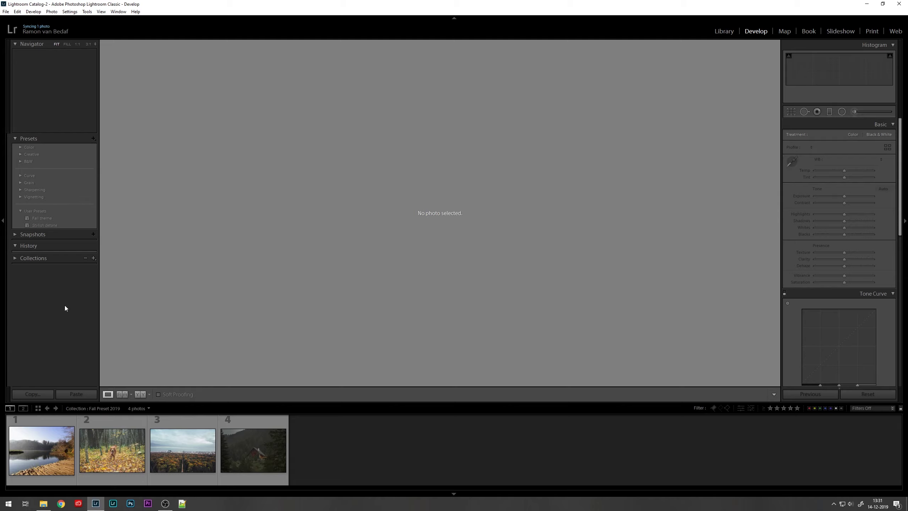
Step: Select the lake photo and expand the Color, Creative and B&W preset folders
click(43, 454)
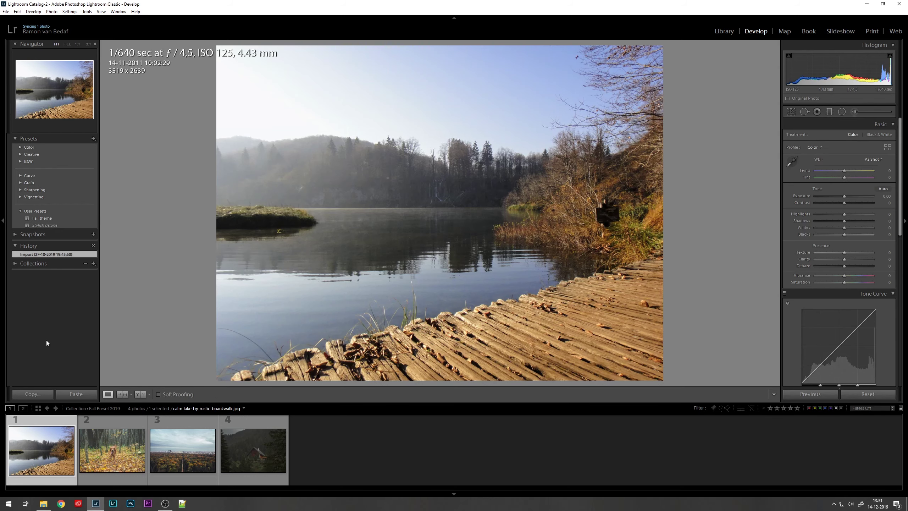
click(21, 148)
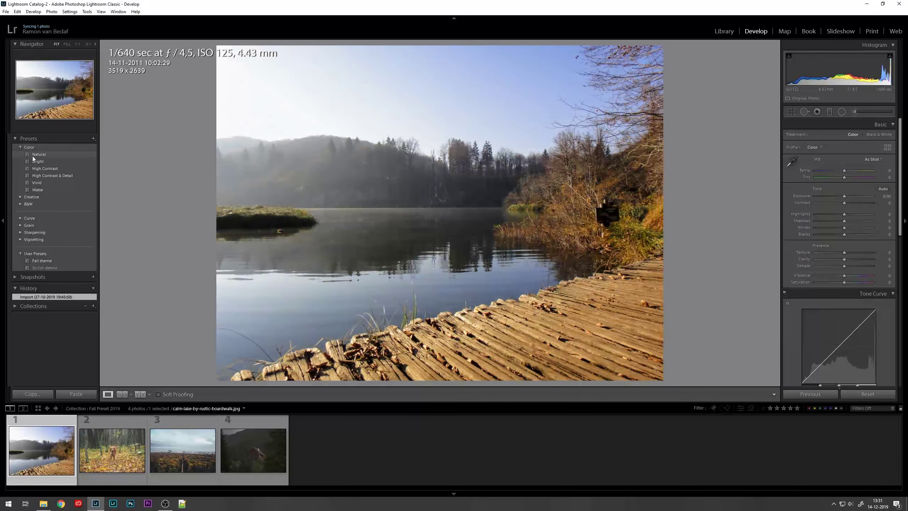
click(20, 197)
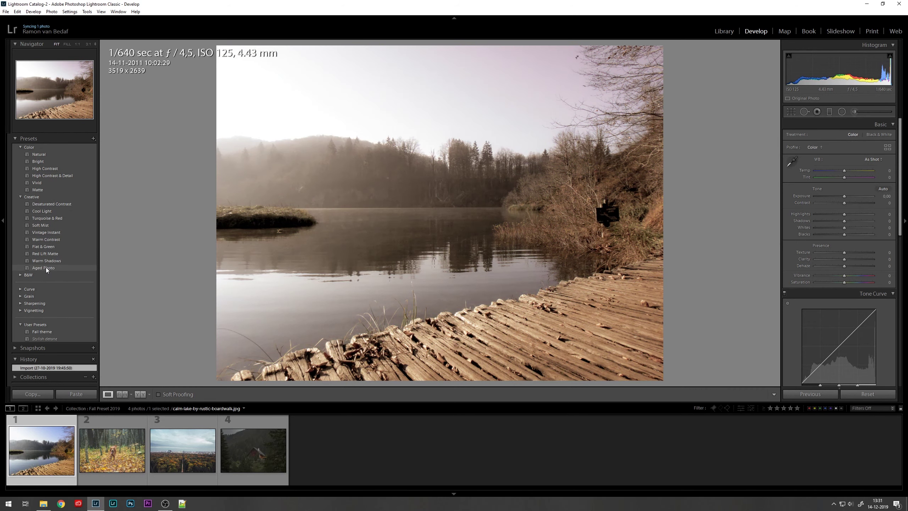
click(20, 275)
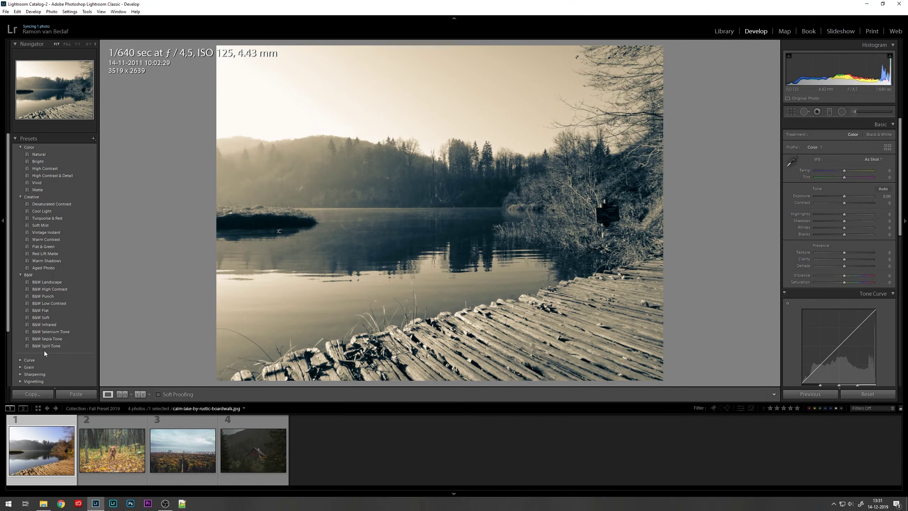
Step: Apply B&W Landscape to the dog photo, then clear history back to the Import step
click(104, 429)
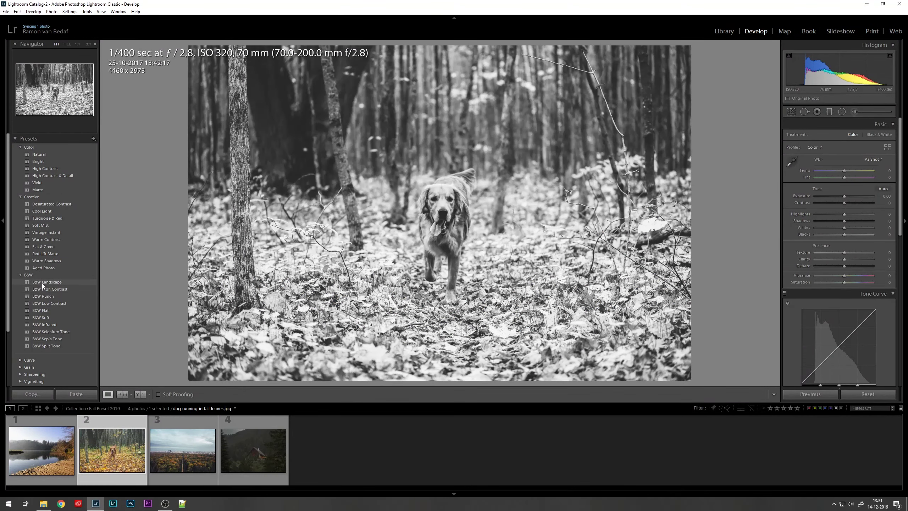
click(42, 284)
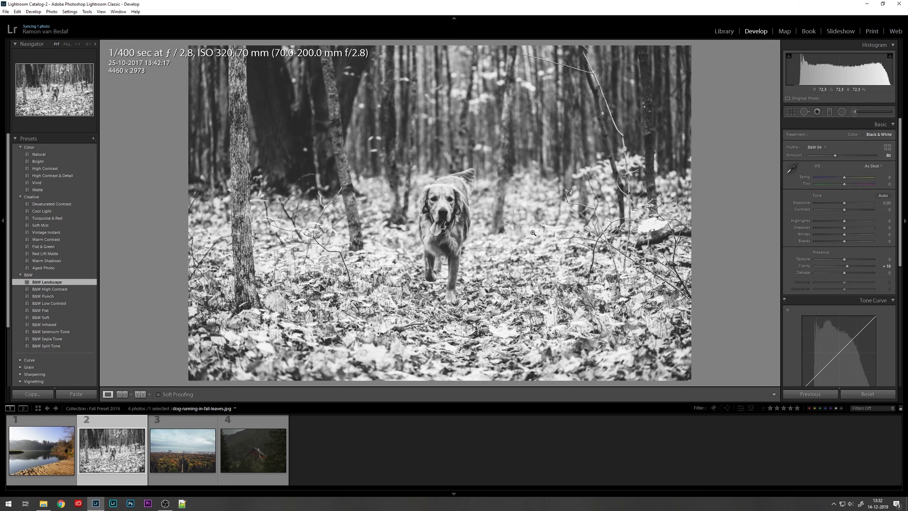
scroll(64, 260, down, 3)
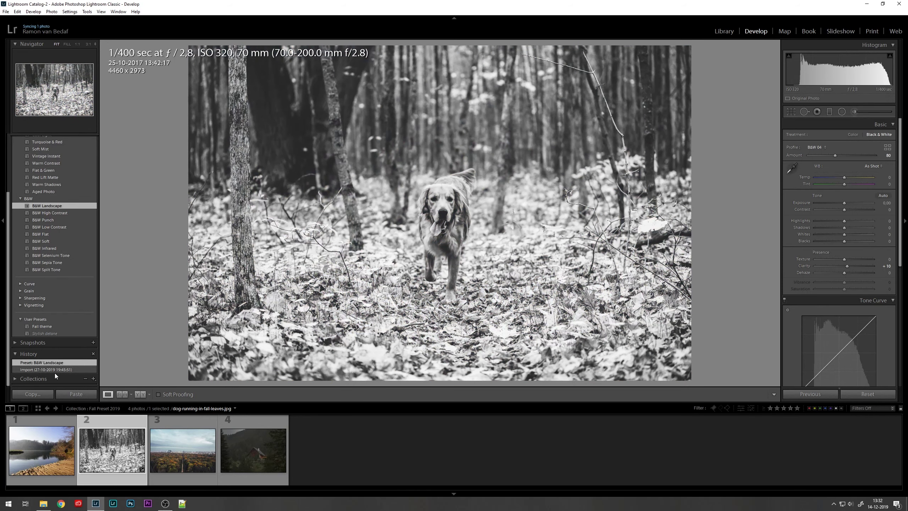
right_click(53, 374)
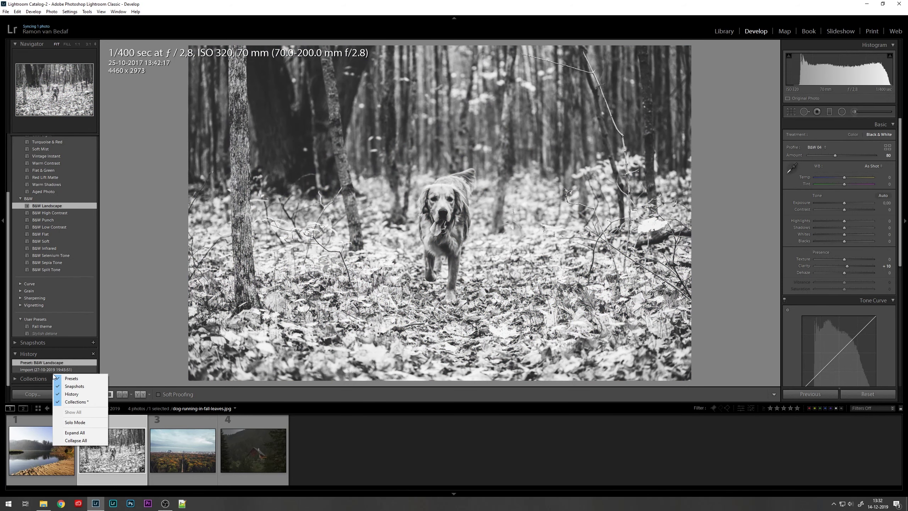
right_click(44, 369)
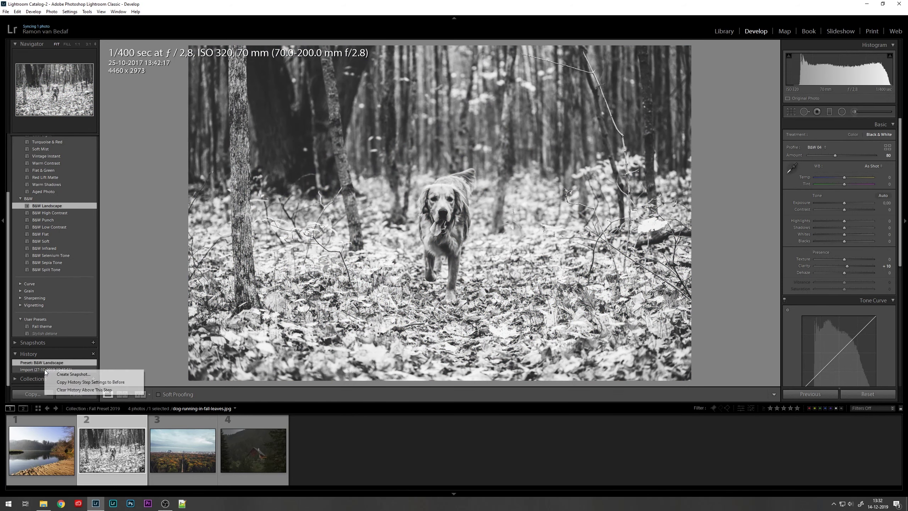
click(50, 389)
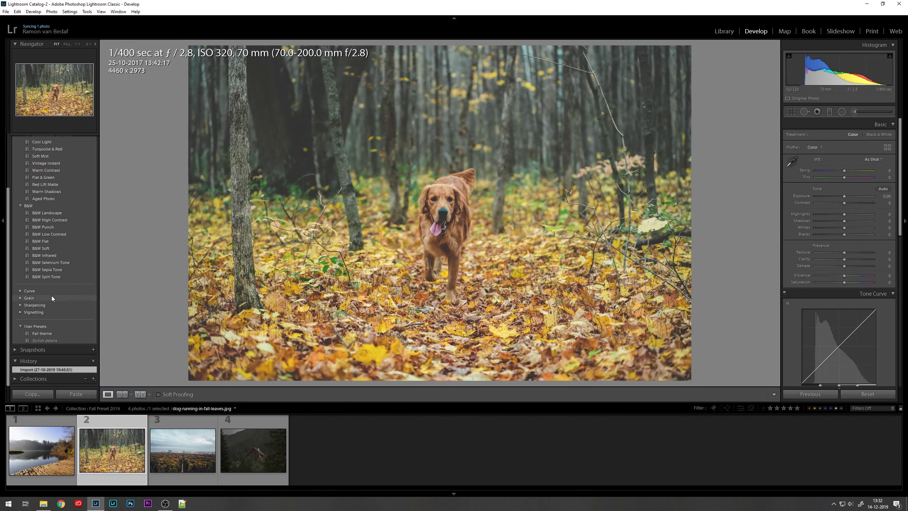
Step: Collapse the Color, Creative and B&W preset folders
scroll(51, 294, up, 2)
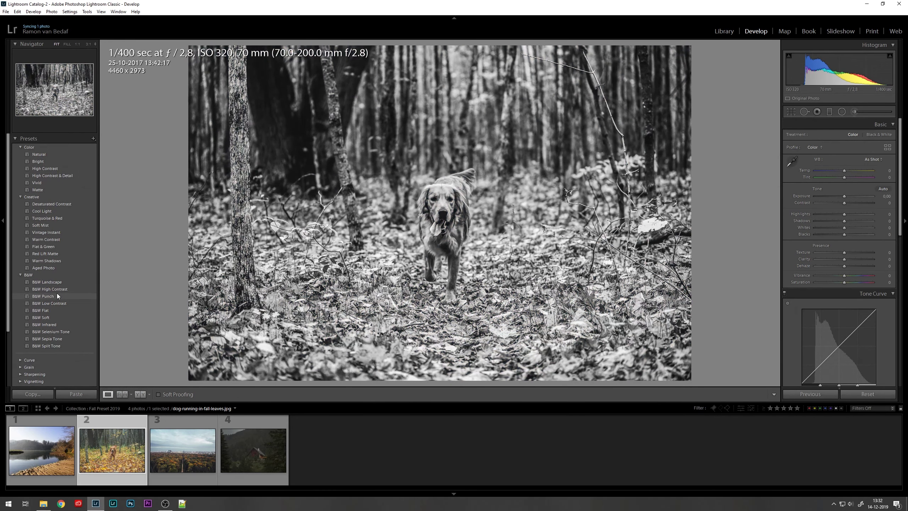
scroll(57, 294, down, 2)
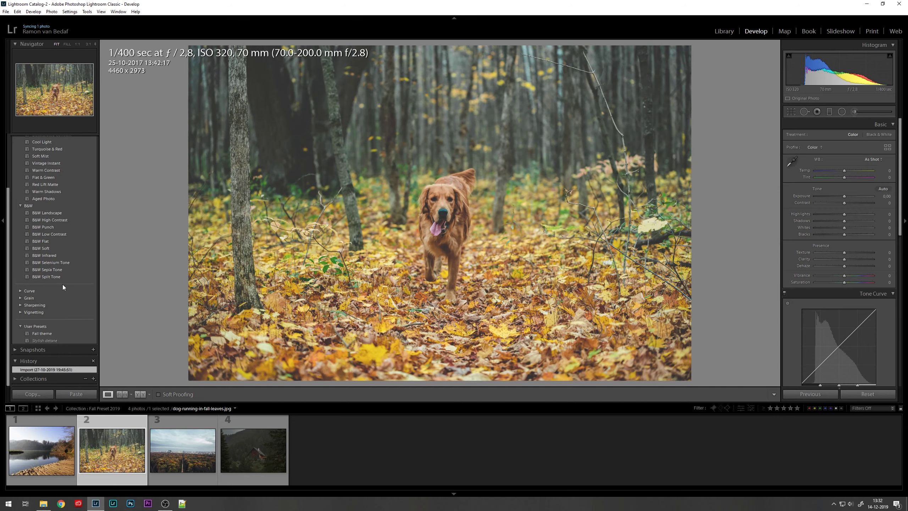
scroll(63, 284, up, 2)
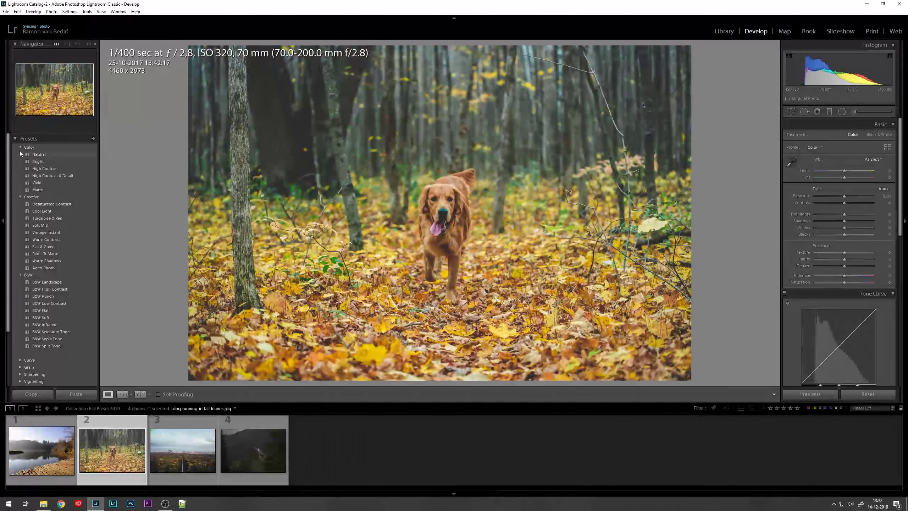
click(20, 146)
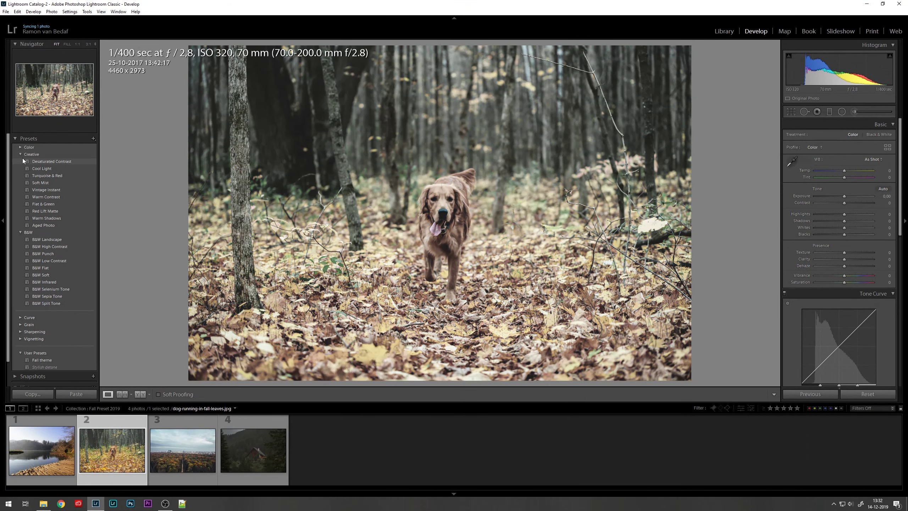
click(20, 155)
click(20, 161)
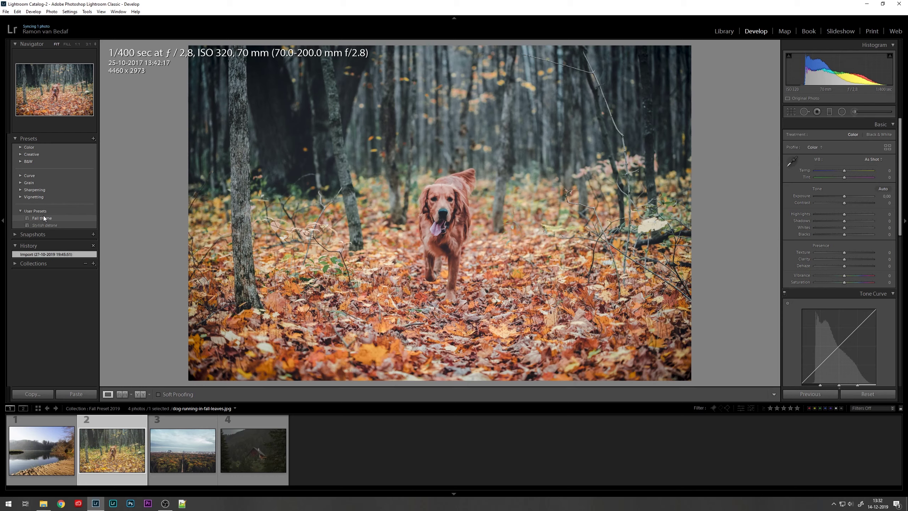
Step: Apply the Fall theme user preset to the forest-and-city photo
click(181, 434)
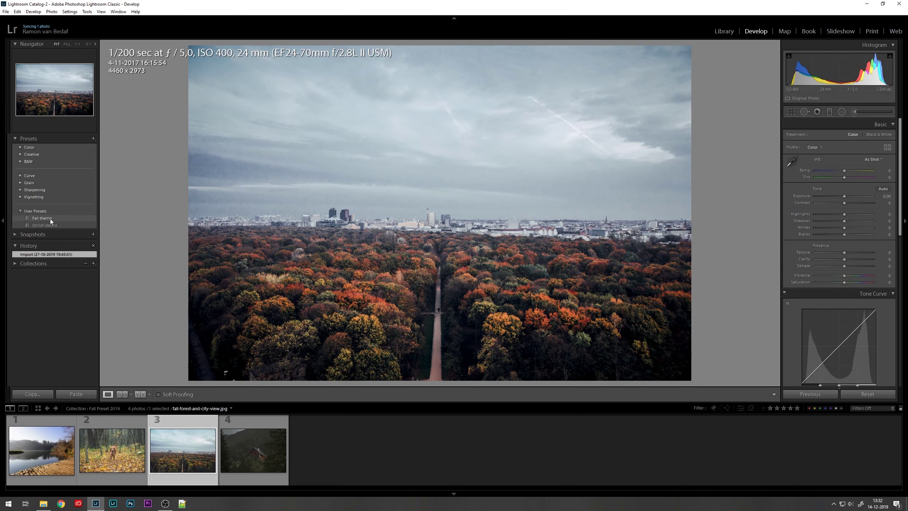
click(50, 219)
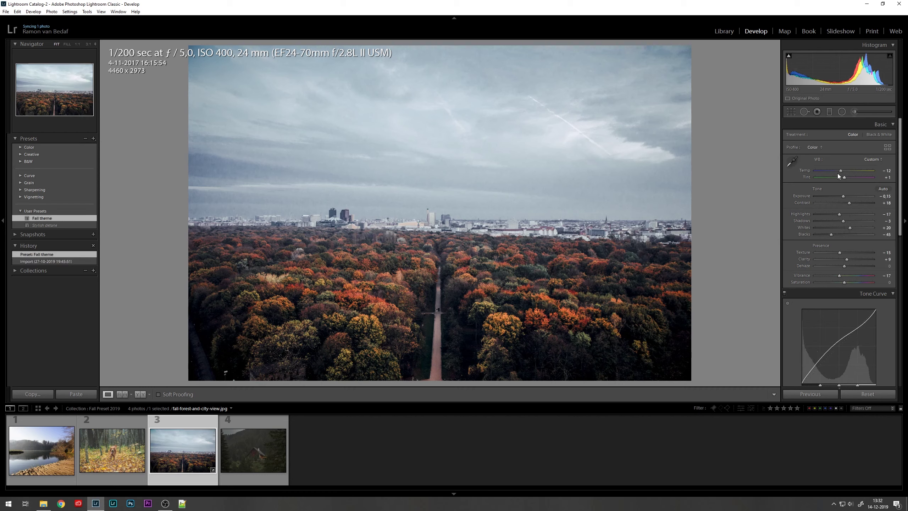
scroll(807, 201, down, 5)
scroll(807, 201, down, 3)
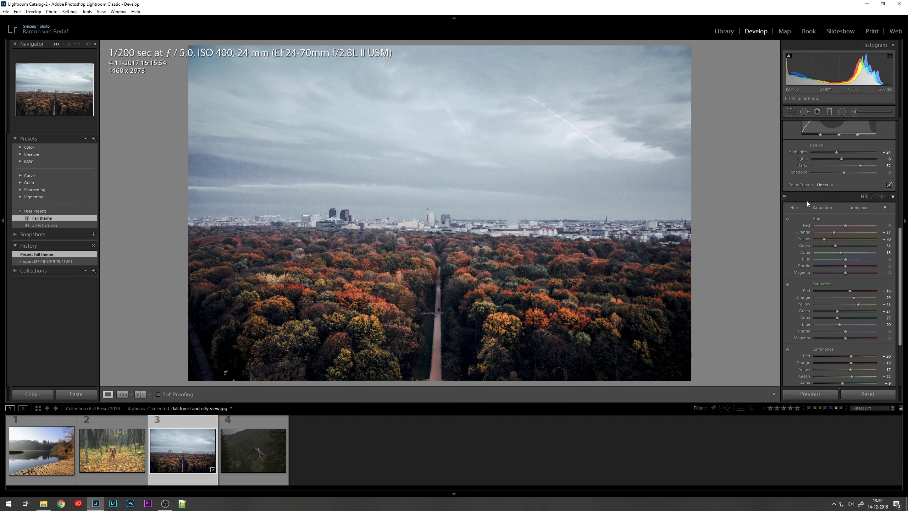
scroll(807, 201, down, 3)
scroll(807, 201, up, 10)
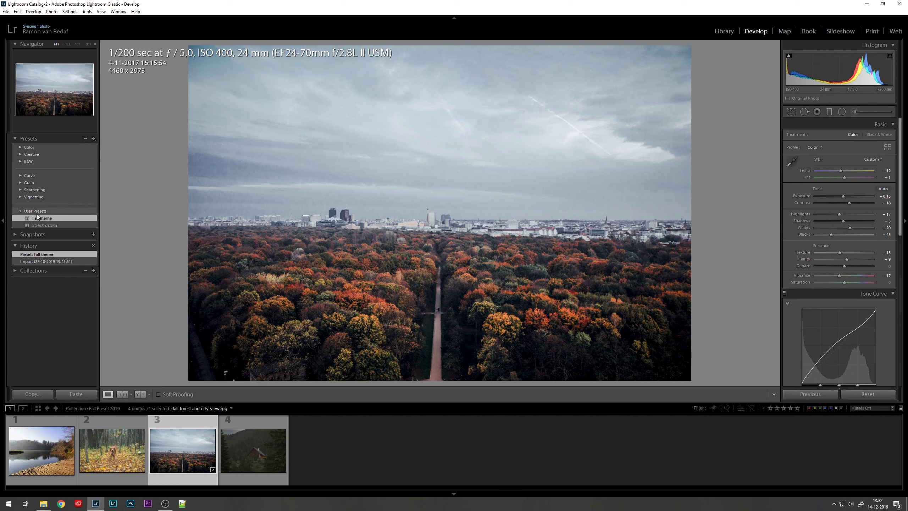
Step: Clear the Fall theme edit back to the Import history step and switch to the dog photo
right_click(43, 261)
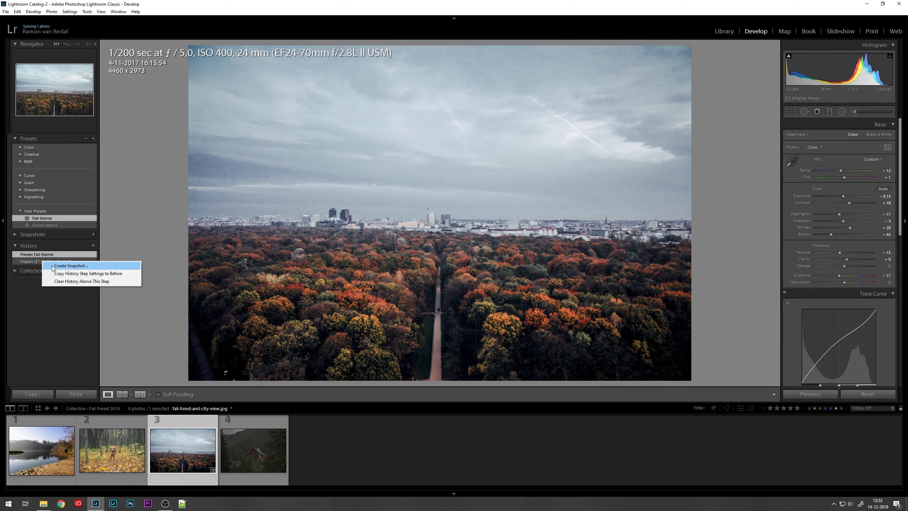
click(69, 281)
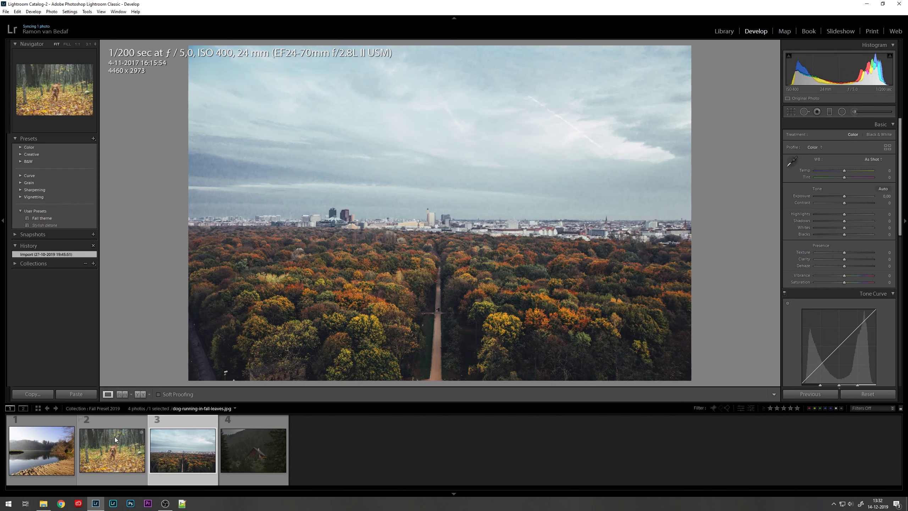
click(114, 437)
Step: On the lake photo, set white balance Temp to -12 and Tint to +3
click(41, 448)
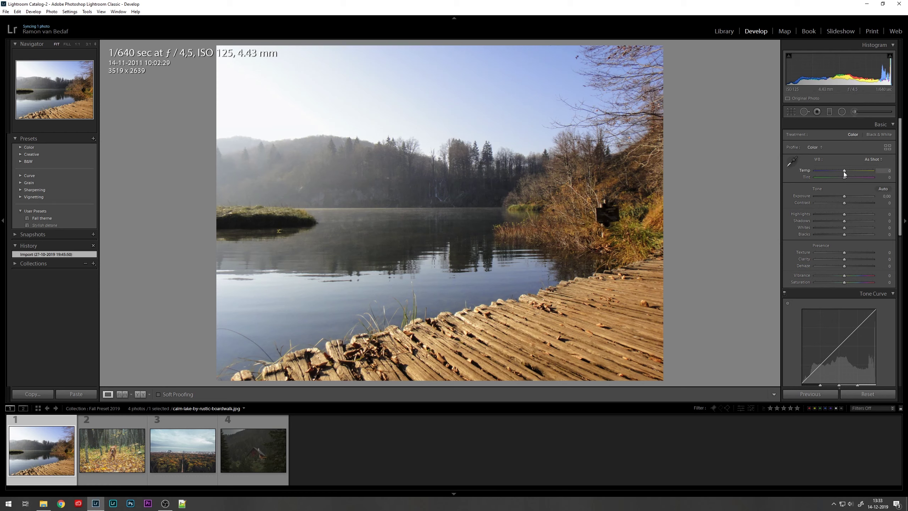
mouse_move(844, 171)
mouse_down()
mouse_move(818, 175)
mouse_move(839, 171)
mouse_up()
click(883, 170)
text(-12)
key(Return)
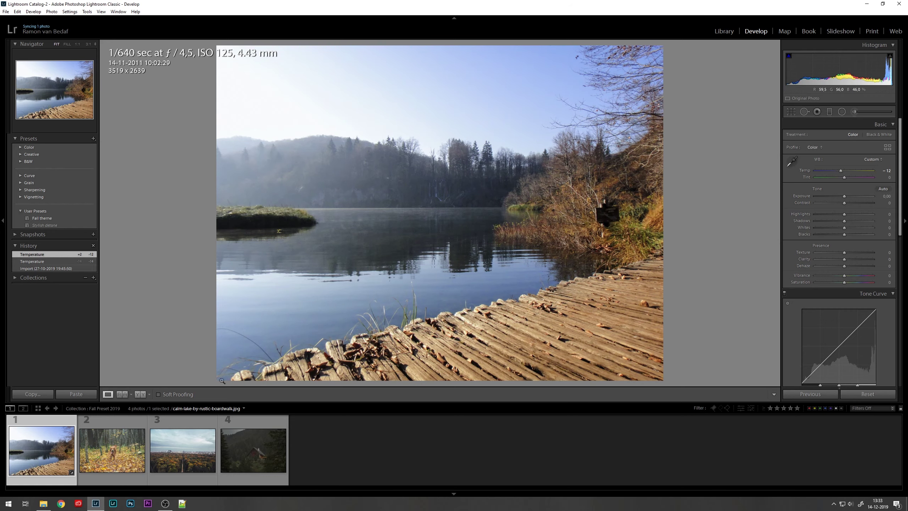
click(106, 456)
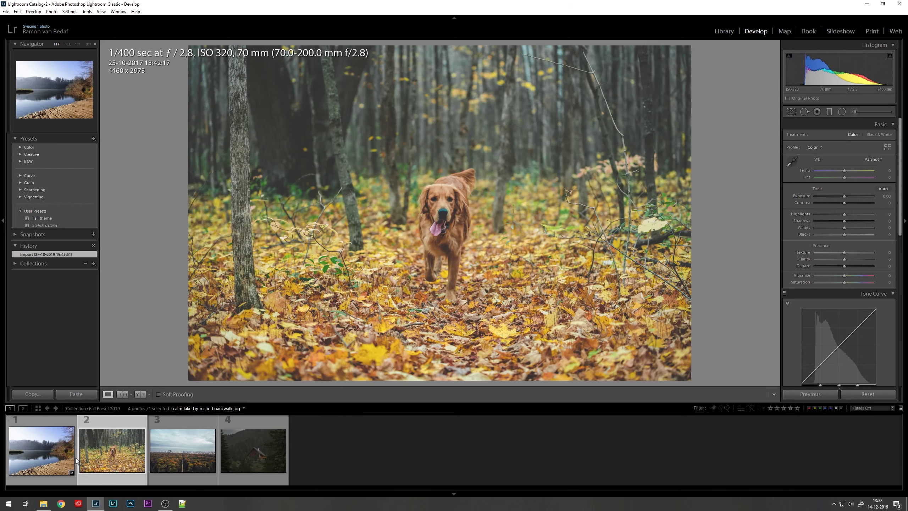
click(58, 453)
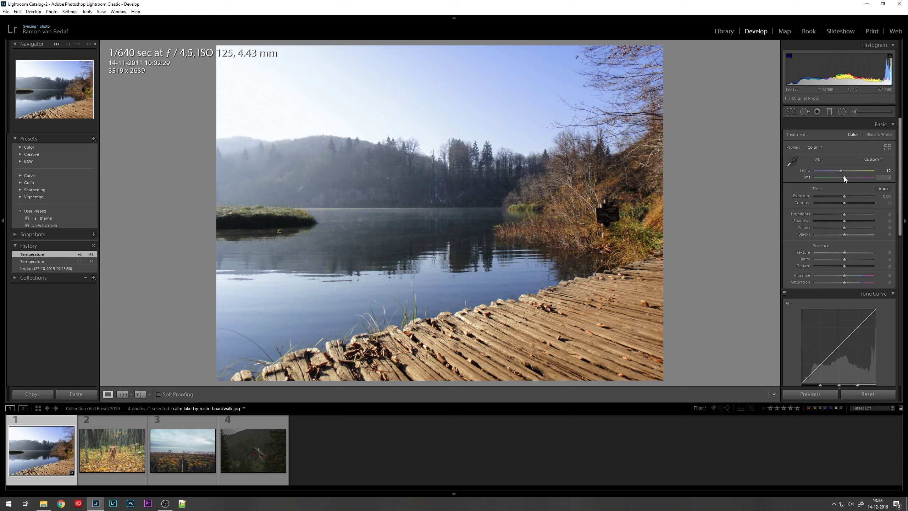
mouse_move(844, 176)
mouse_down()
mouse_move(857, 175)
mouse_move(822, 180)
mouse_move(877, 183)
mouse_move(846, 177)
mouse_up()
drag(845, 177, 844, 178)
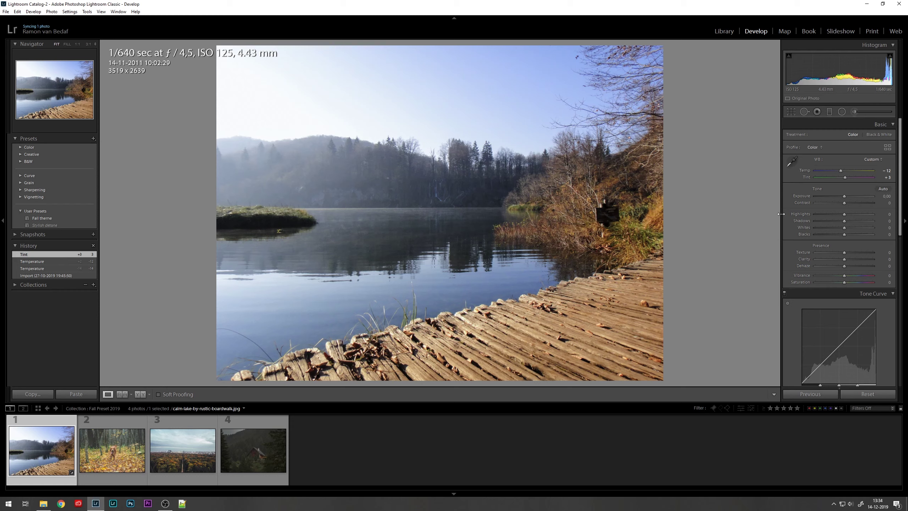
Step: Set Basic tones: Exposure -0.15, Contrast +18, Highlights +17, Shadows -4, Whites +20
drag(844, 197, 843, 197)
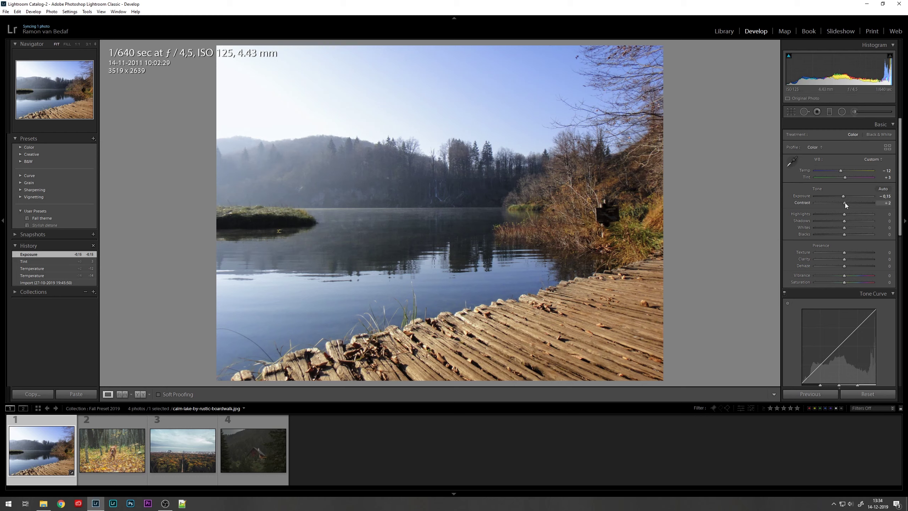
drag(846, 203, 849, 202)
drag(850, 202, 849, 203)
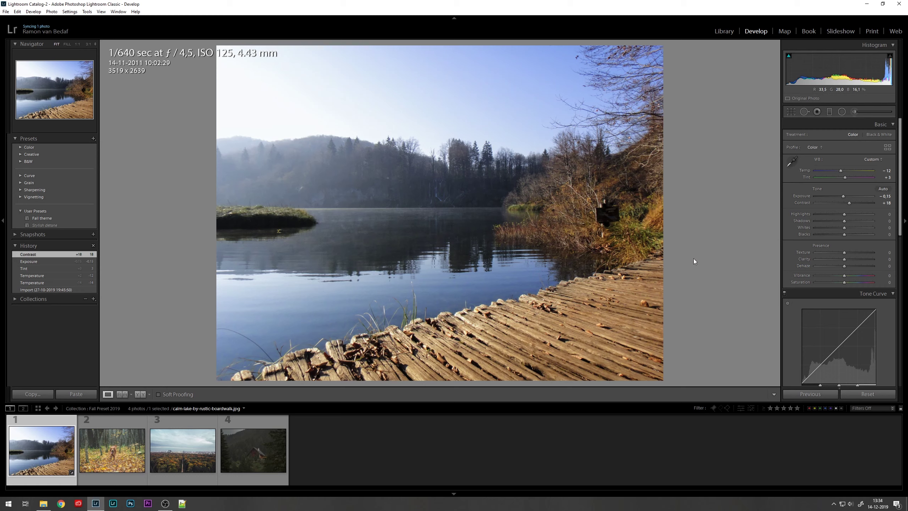
mouse_move(844, 213)
mouse_down()
mouse_move(821, 216)
mouse_move(864, 217)
mouse_move(838, 221)
mouse_move(849, 221)
mouse_up()
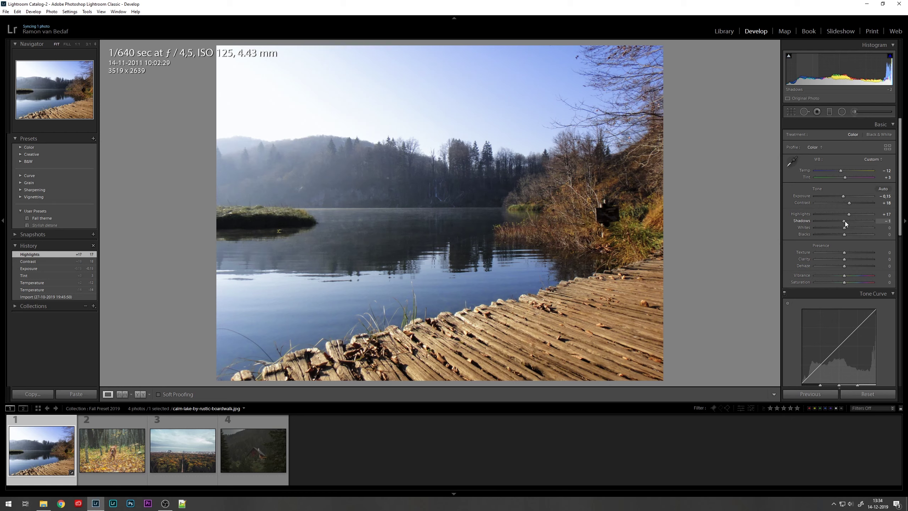
mouse_move(845, 223)
mouse_down()
mouse_move(833, 223)
mouse_move(842, 224)
mouse_up()
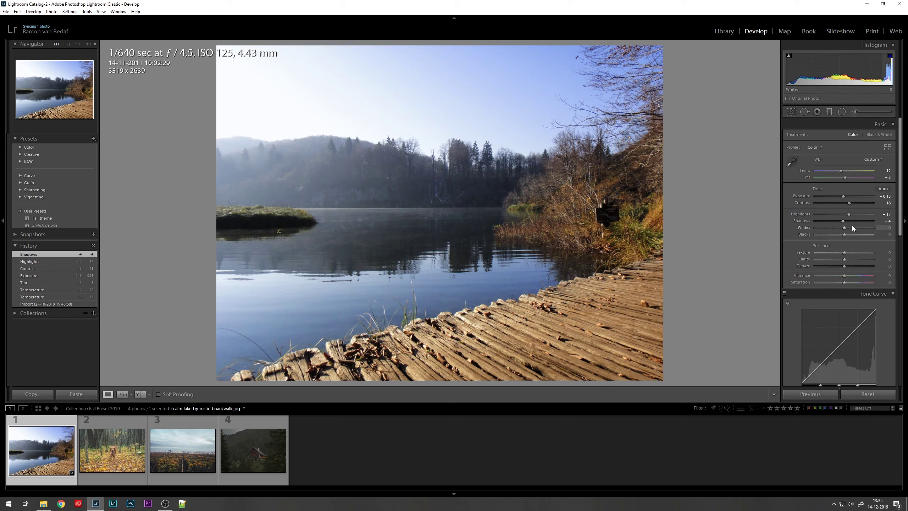
drag(845, 227, 850, 231)
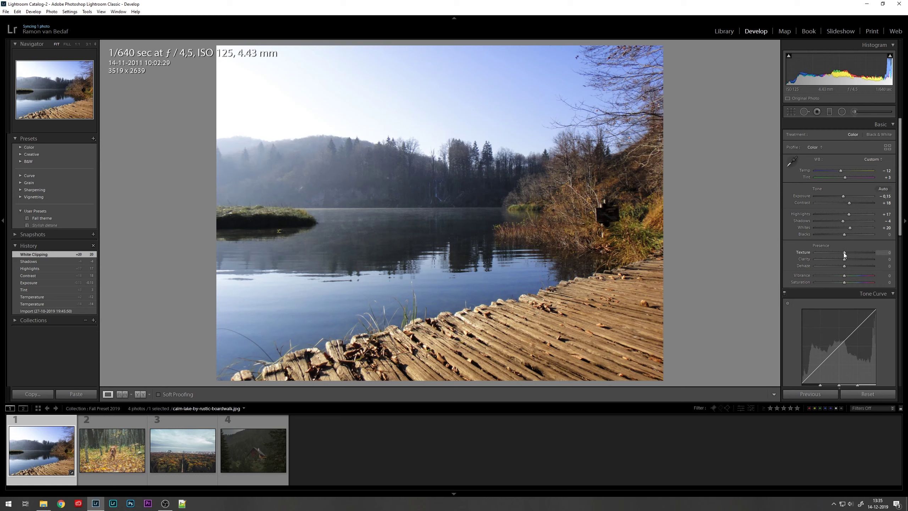
Step: Set Presence sliders to Texture -15, Clarity +9 and Vibrance -14
drag(844, 252, 840, 252)
drag(842, 253, 841, 251)
drag(845, 252, 896, 260)
drag(893, 266, 842, 261)
drag(844, 262, 840, 262)
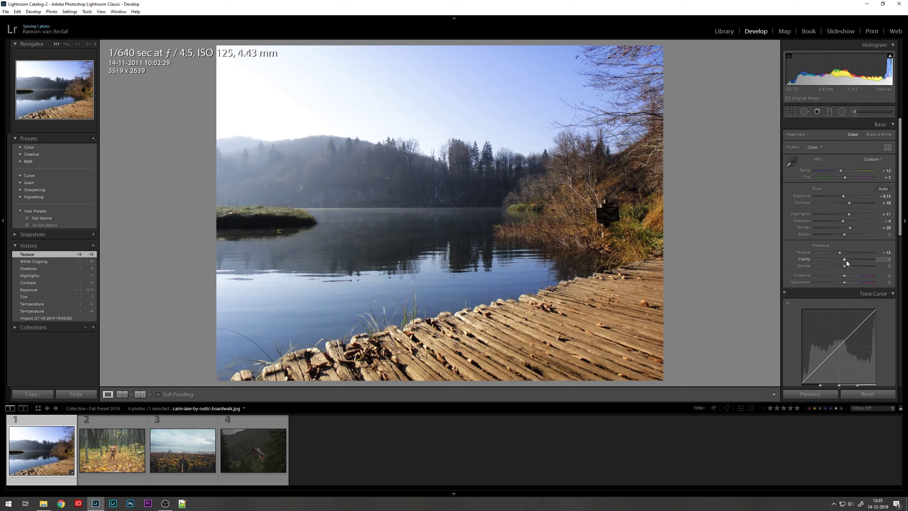
click(843, 260)
drag(844, 260, 845, 260)
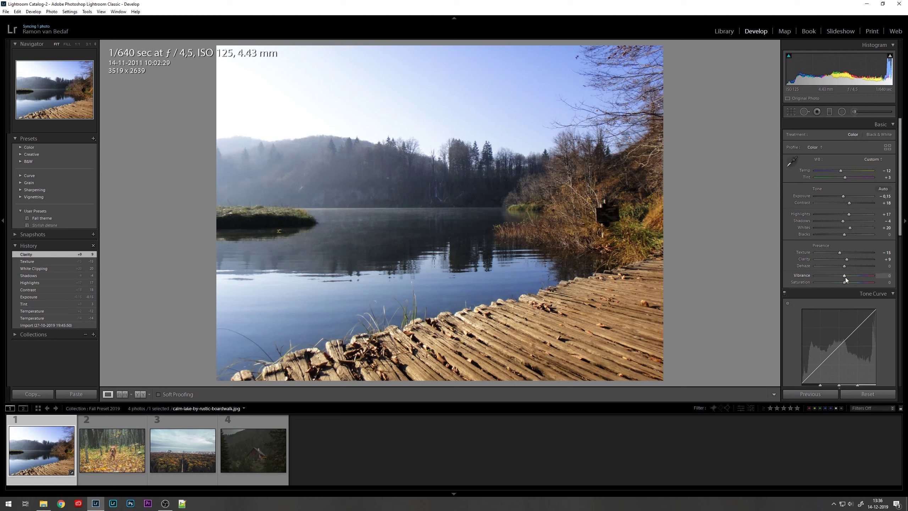
drag(845, 276, 840, 275)
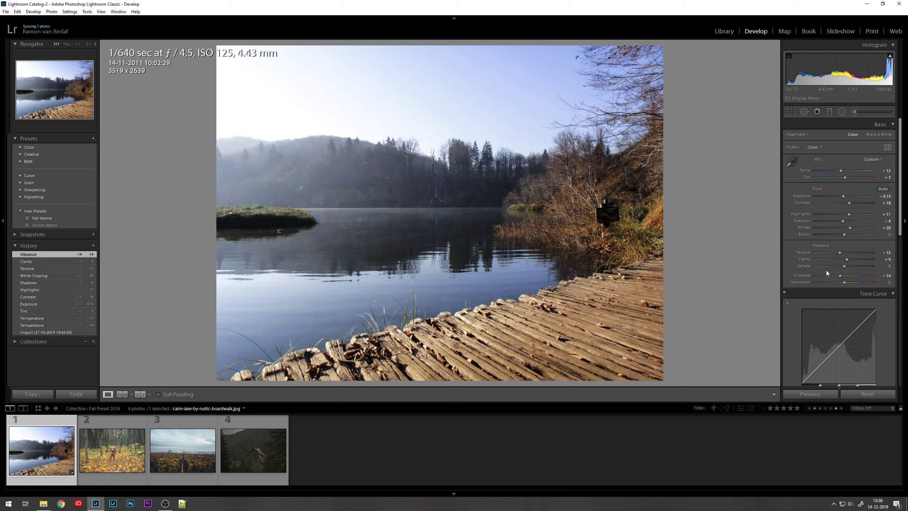
scroll(832, 259, down, 3)
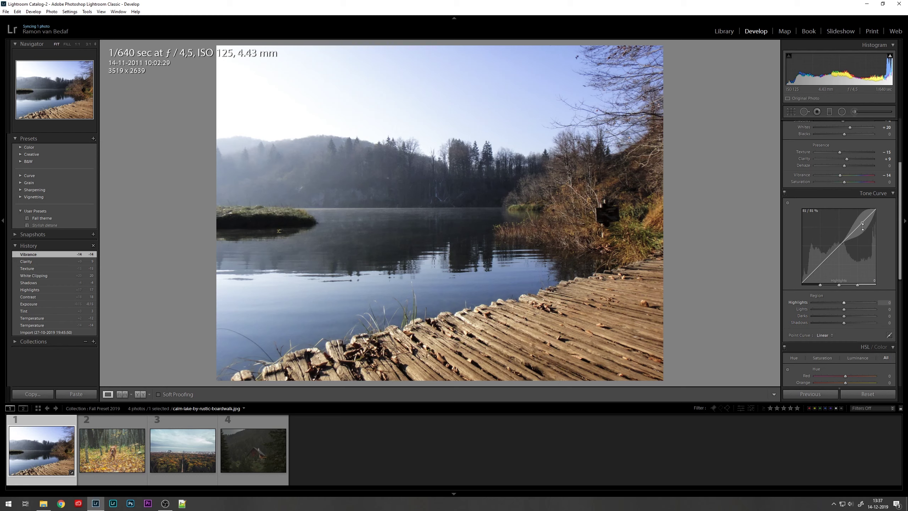
Step: Drag the tone curve's highlights point until the Highlights region reads -24
drag(863, 226, 862, 219)
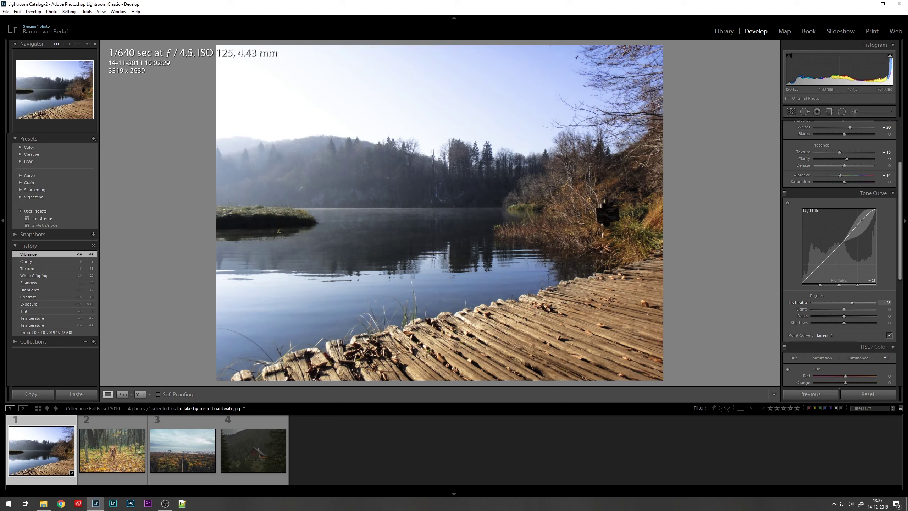
drag(862, 220, 862, 225)
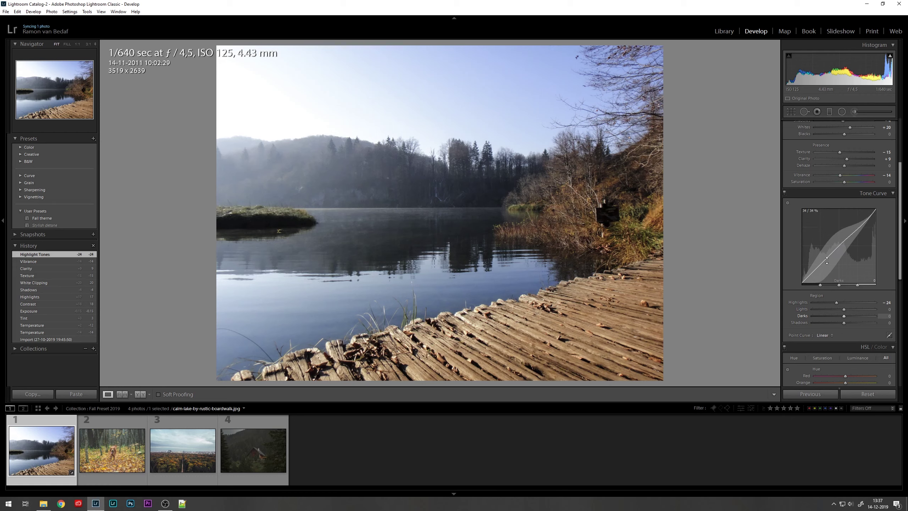
Step: Raise the tone curve's Darks region to +51 and nudge Highlights back to -24
drag(825, 263, 825, 254)
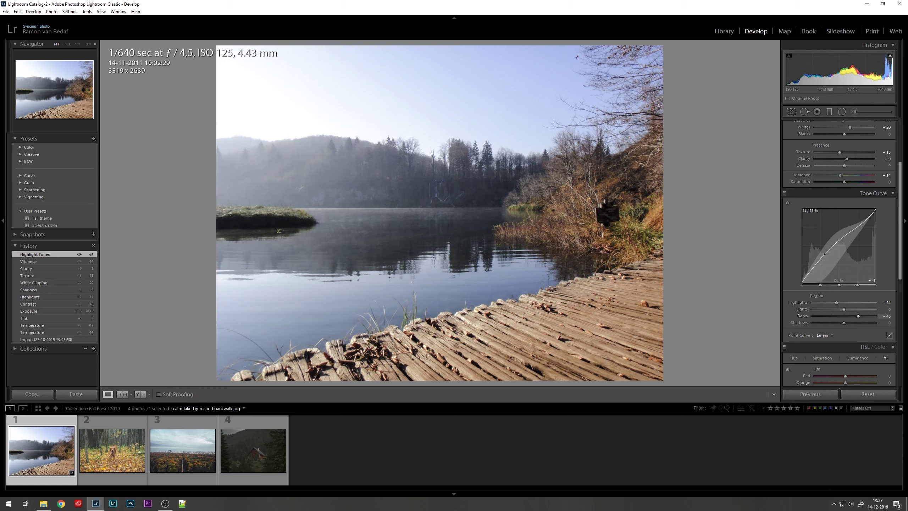
mouse_move(824, 254)
mouse_down()
mouse_move(825, 245)
mouse_move(825, 279)
mouse_move(825, 244)
mouse_up()
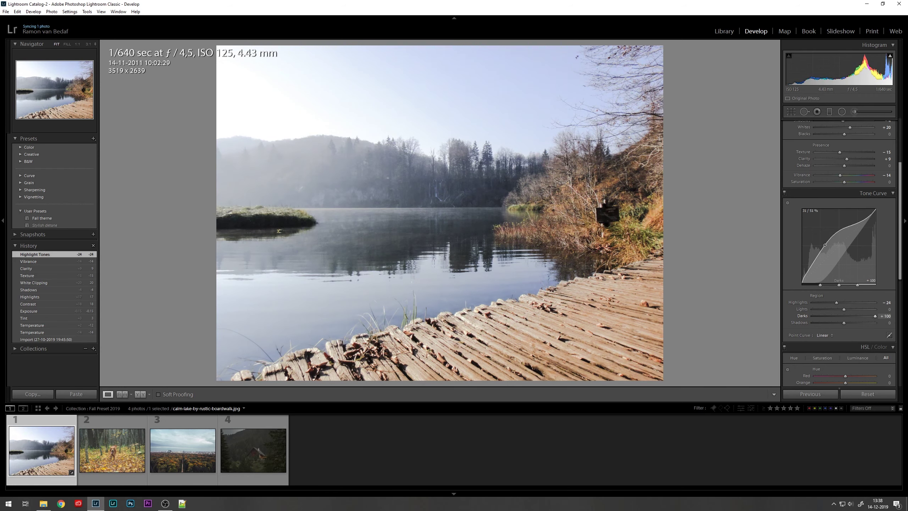
drag(824, 245, 825, 253)
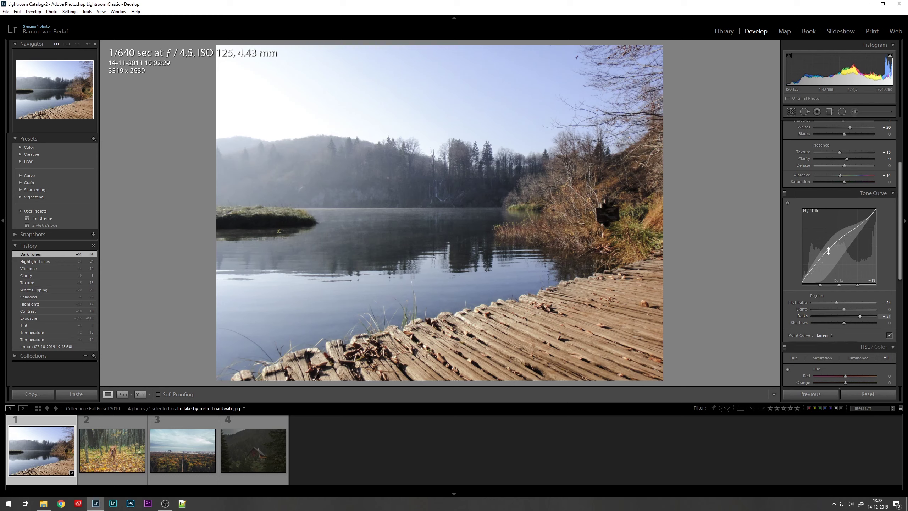
scroll(832, 263, down, 3)
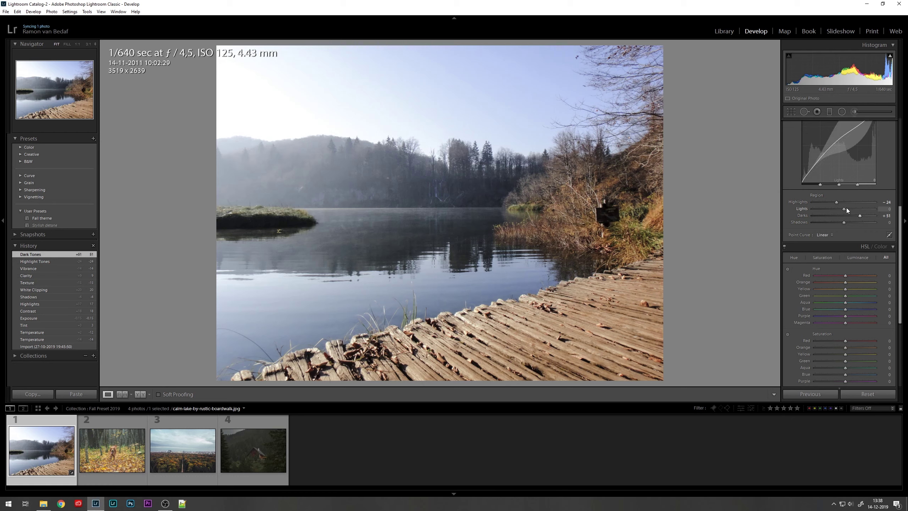
drag(837, 203, 837, 202)
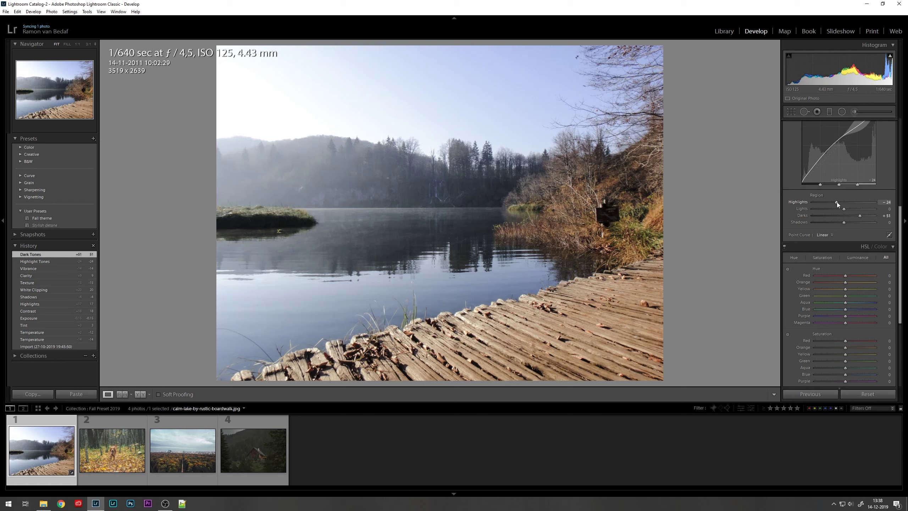
scroll(837, 202, up, 3)
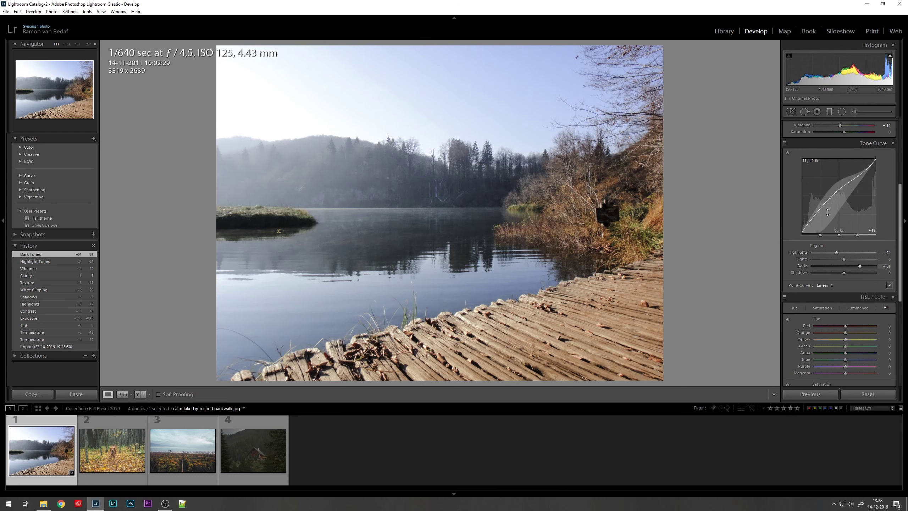
Step: Compare the Color and HSL views in the HSL/Color panel, ending on HSL with All
scroll(827, 212, down, 5)
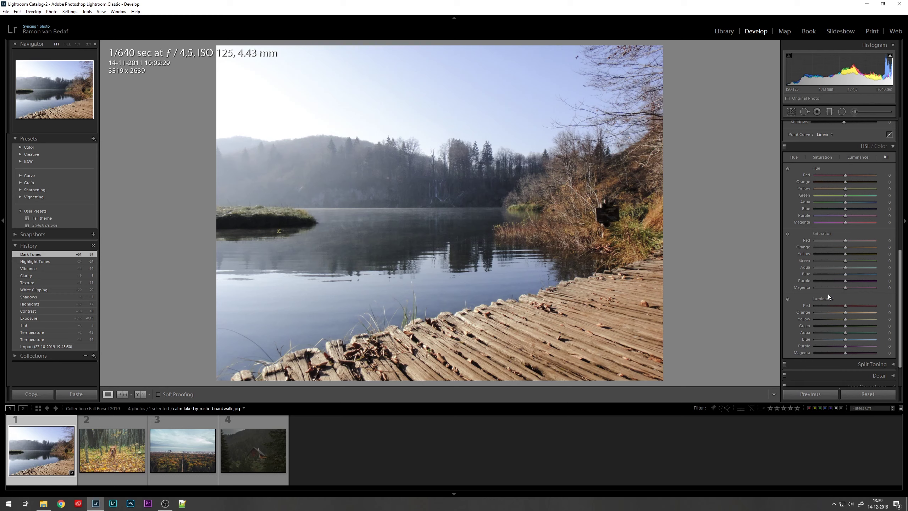
click(881, 146)
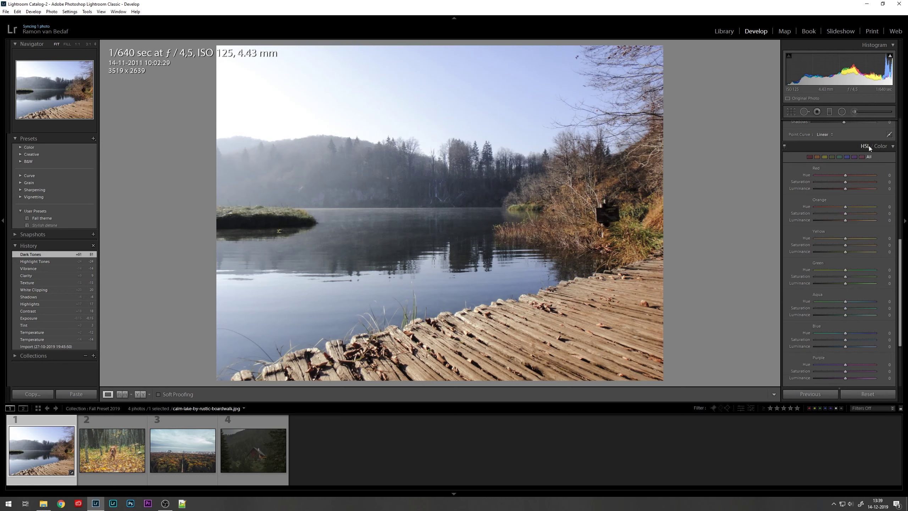
click(865, 148)
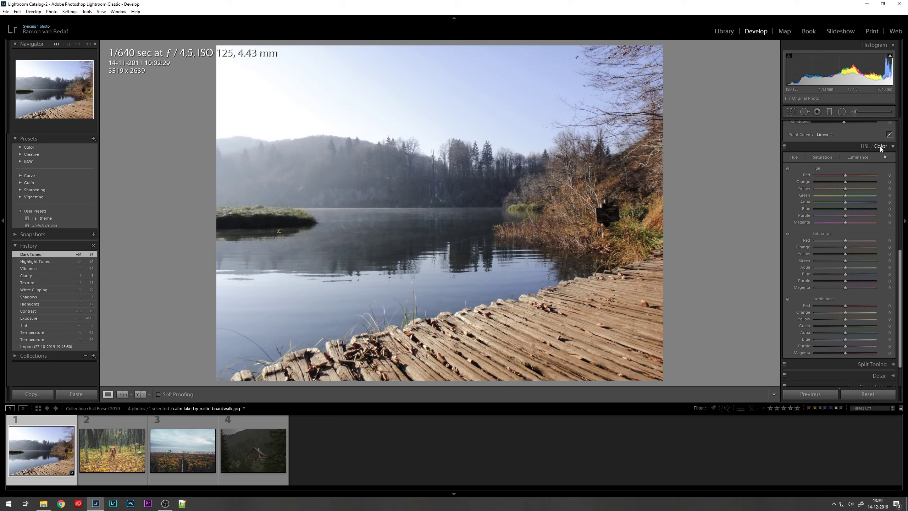
click(880, 146)
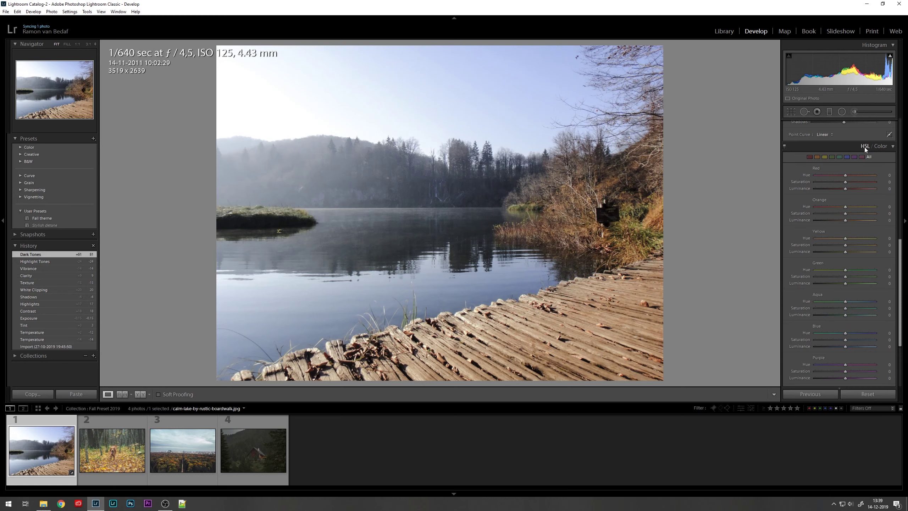
click(864, 146)
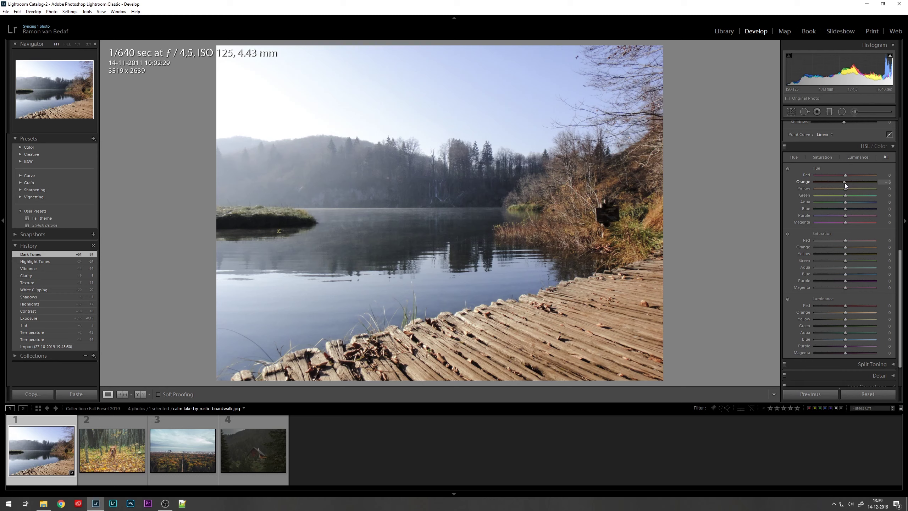
Step: Try several Orange hue values, settling the slider at -37
drag(846, 183, 869, 184)
drag(871, 183, 809, 187)
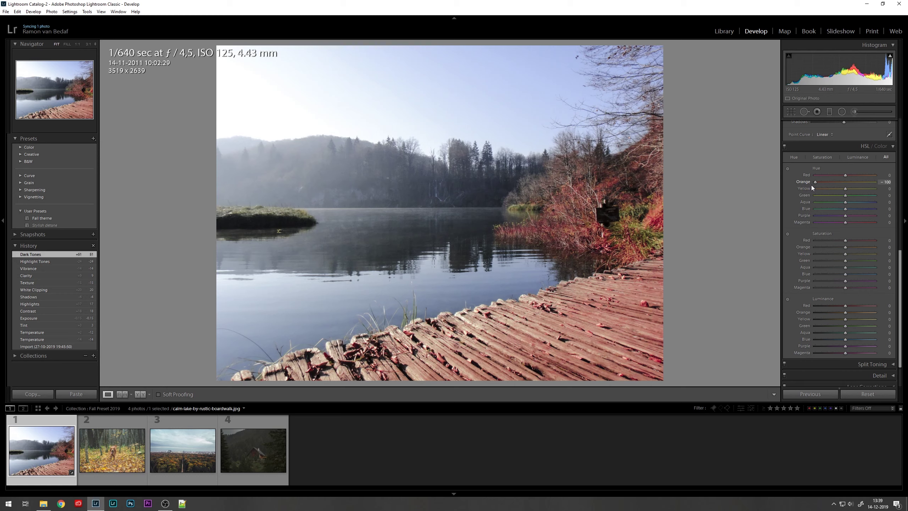
drag(823, 183, 831, 183)
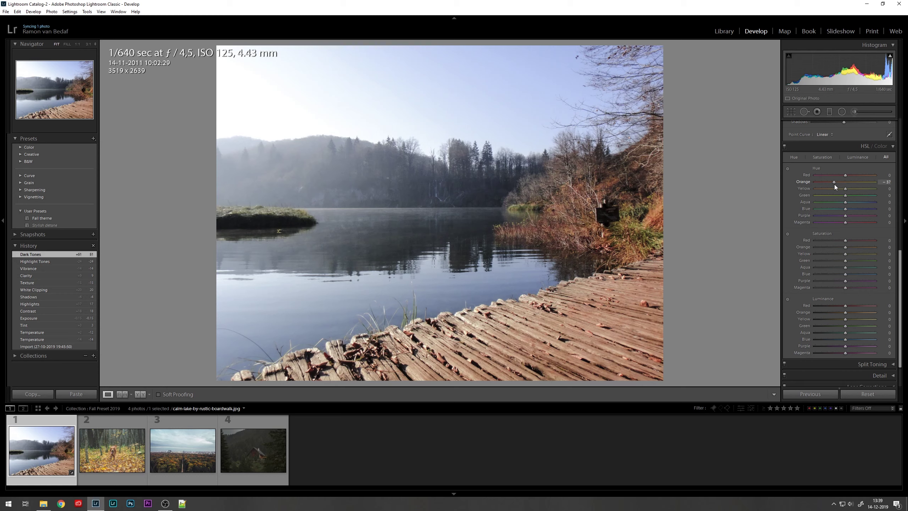
drag(834, 184, 835, 185)
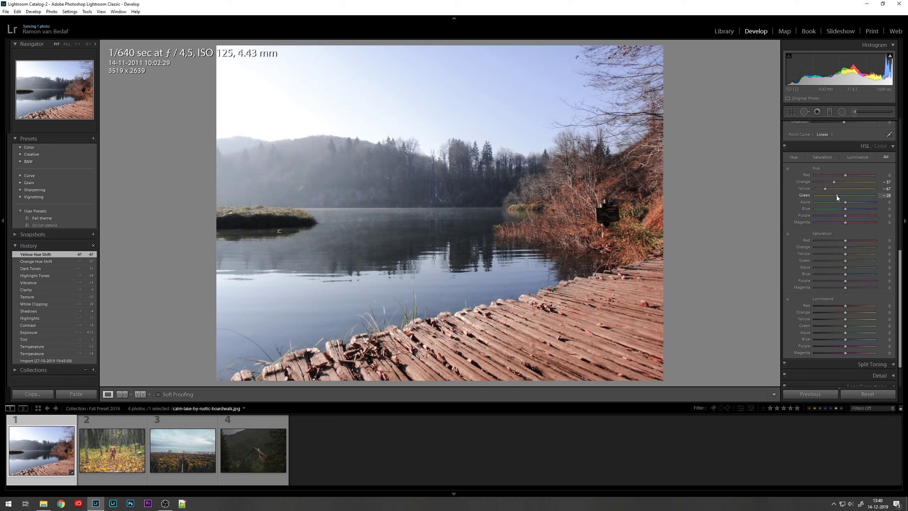
Step: Set the Green hue to -31 and the Aqua hue to -16
drag(835, 196, 836, 196)
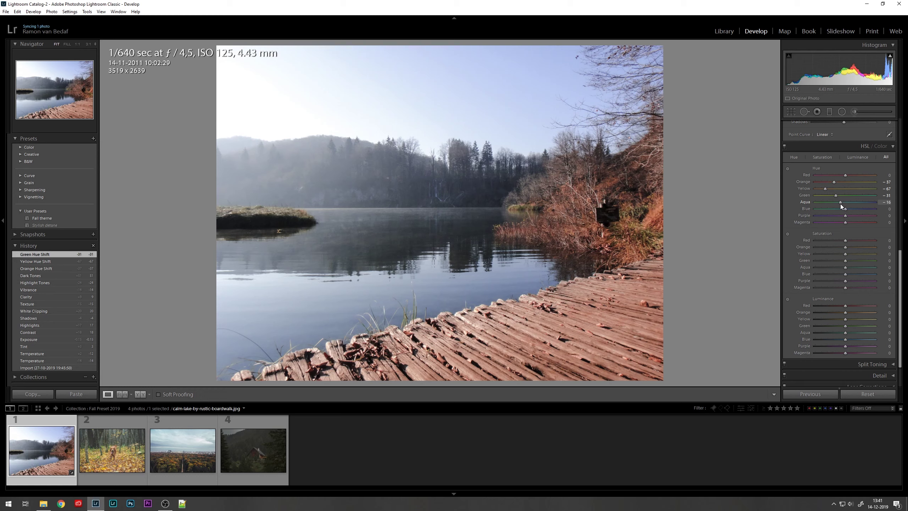
drag(840, 205, 840, 205)
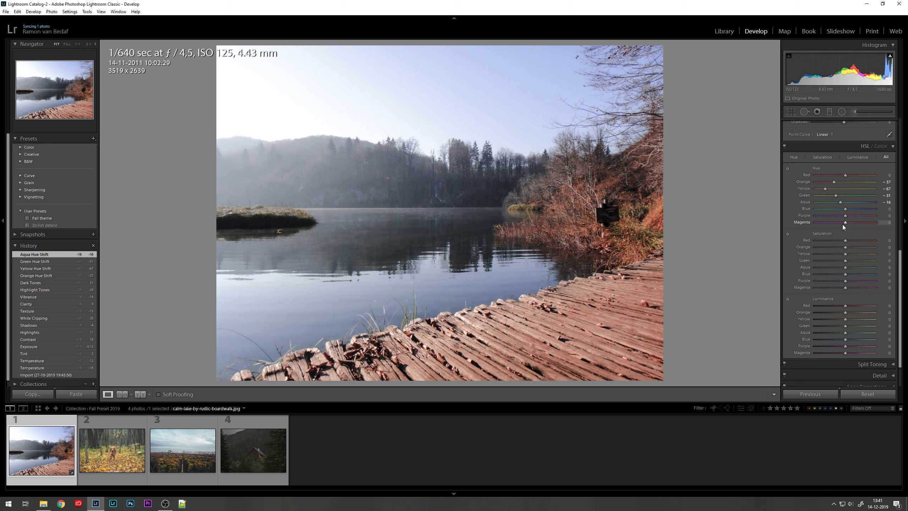
Step: Adjust HSL saturation sliders: Red +16, Orange +30, Yellow +44, Green -25, Aqua -21
scroll(847, 227, down, 2)
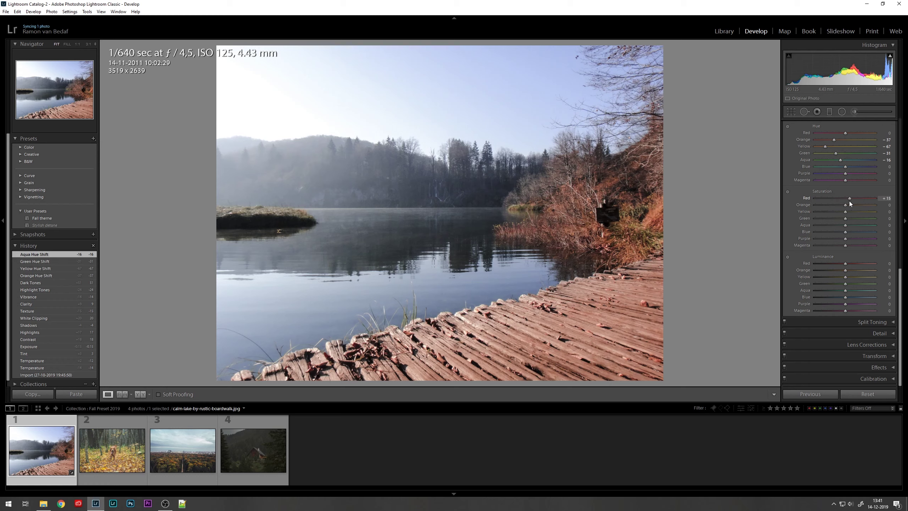
drag(850, 202, 849, 202)
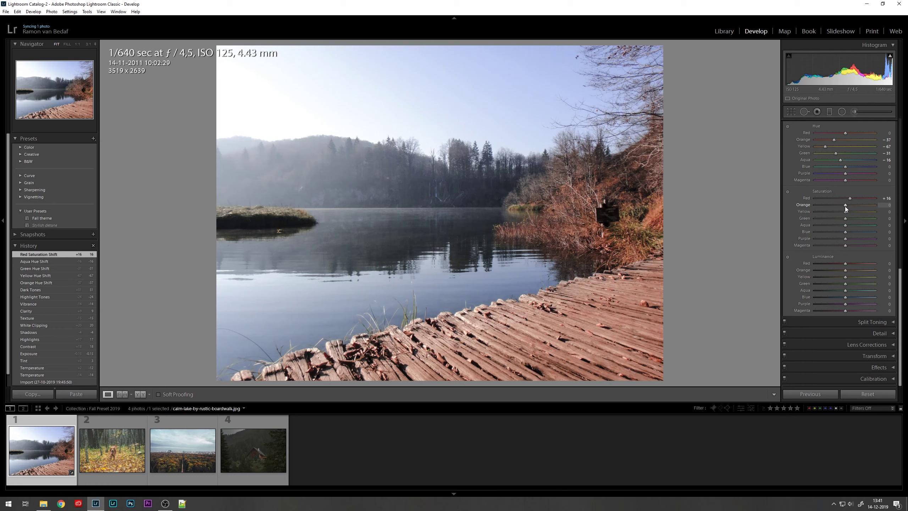
mouse_move(847, 206)
mouse_down()
mouse_move(855, 210)
mouse_move(819, 208)
mouse_move(869, 212)
mouse_move(852, 211)
mouse_up()
drag(854, 210, 855, 210)
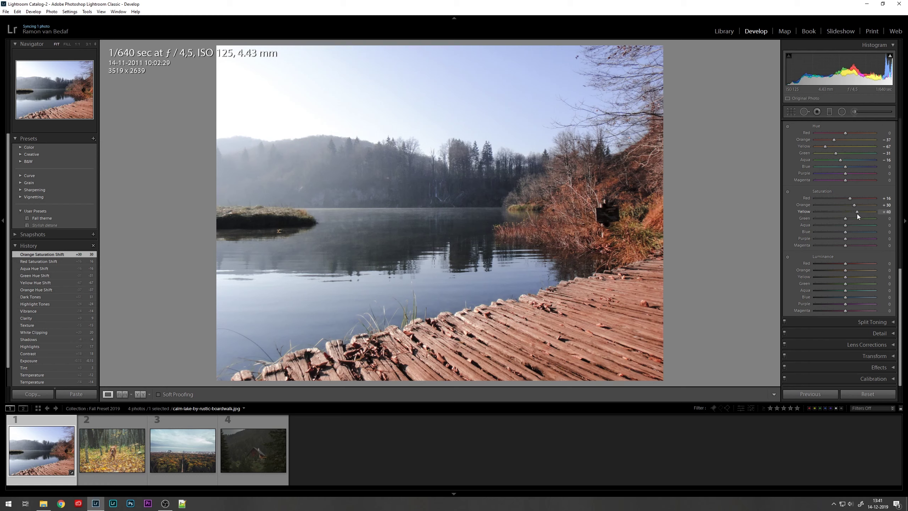
drag(859, 214, 858, 215)
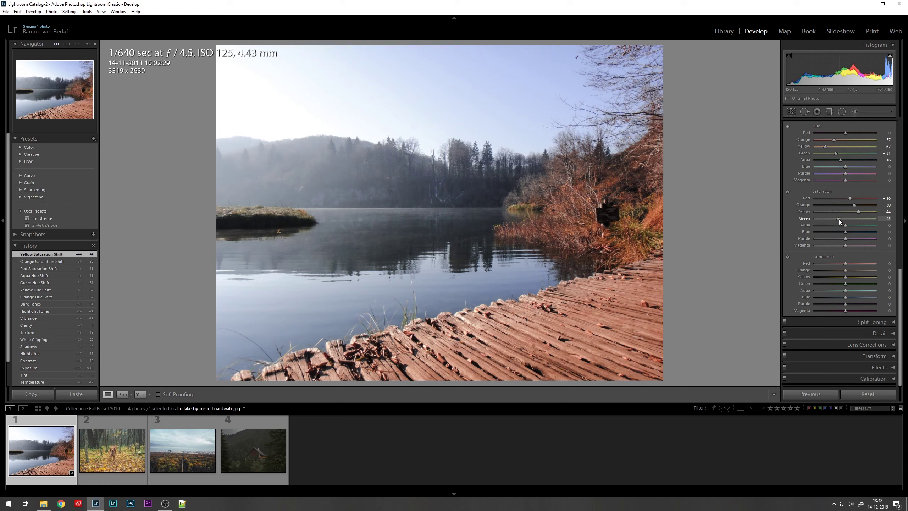
drag(839, 219, 838, 219)
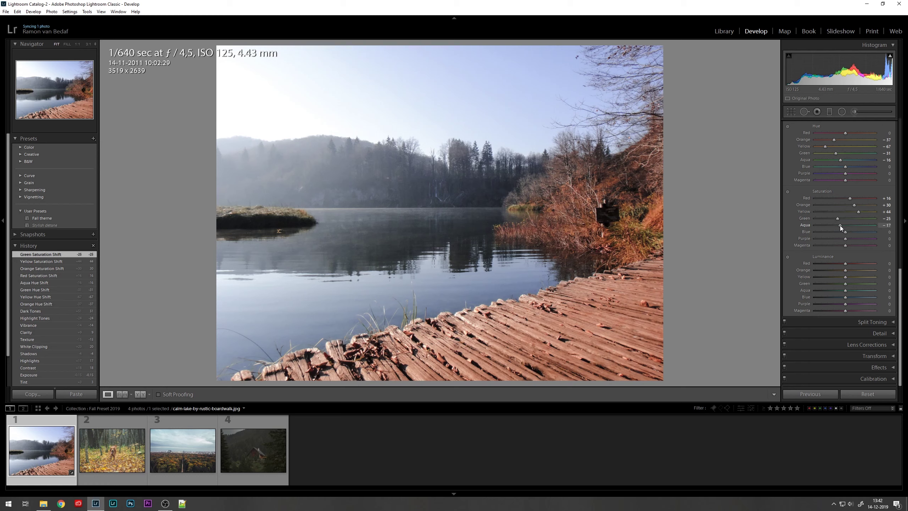
drag(839, 226, 840, 225)
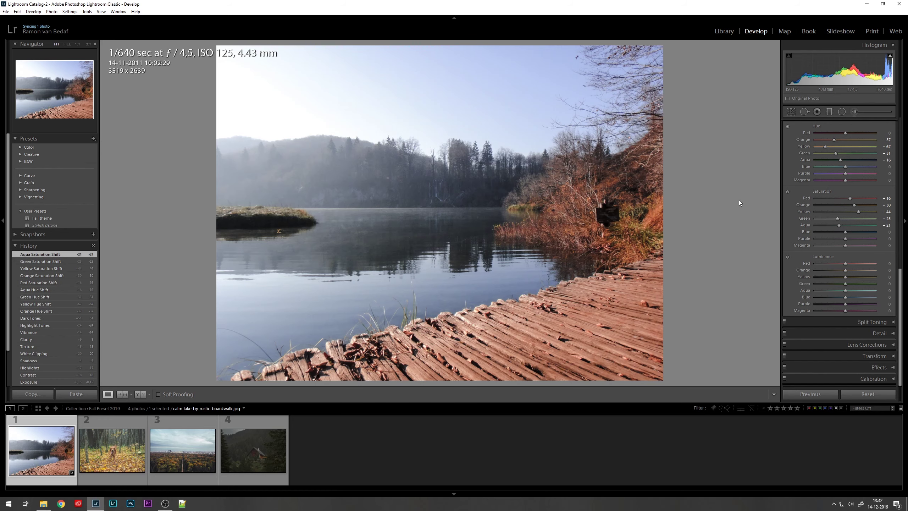
key(backslash)
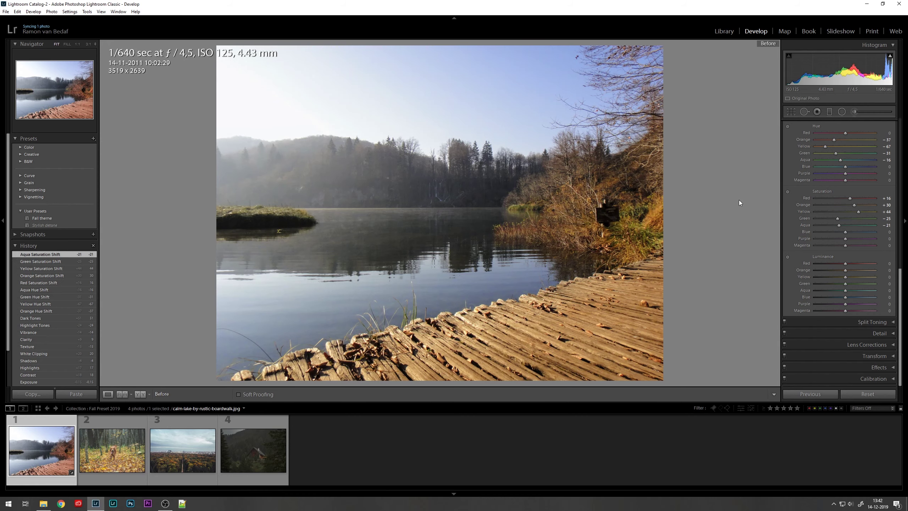
key(backslash)
key(backslash)
key(backslash)
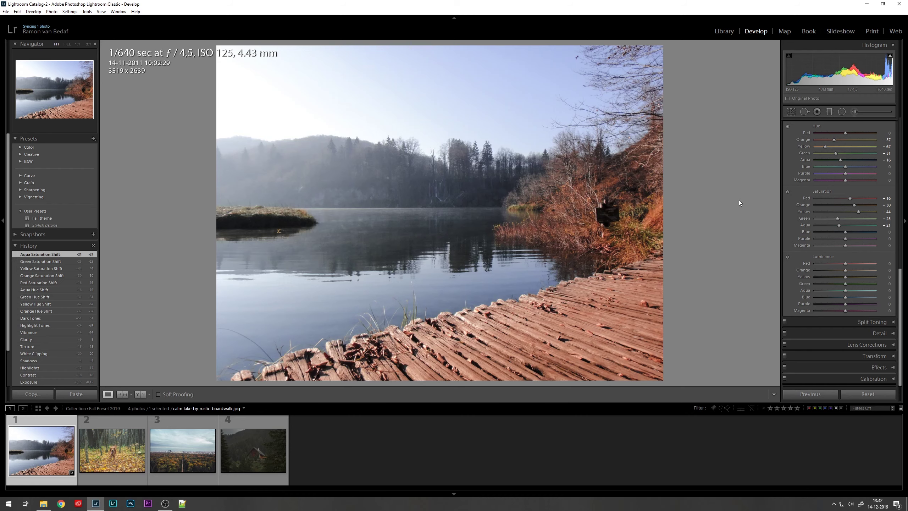
key(backslash)
key(backslash)
key(backslash)
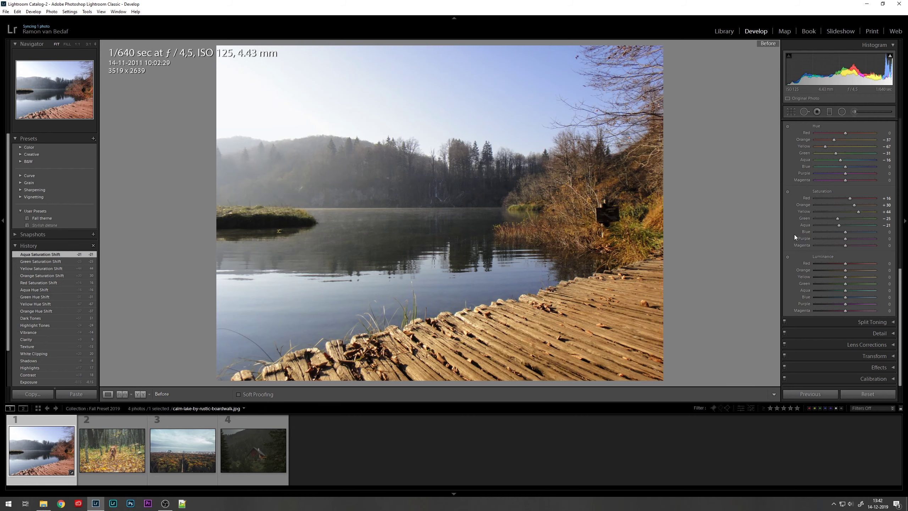
key(backslash)
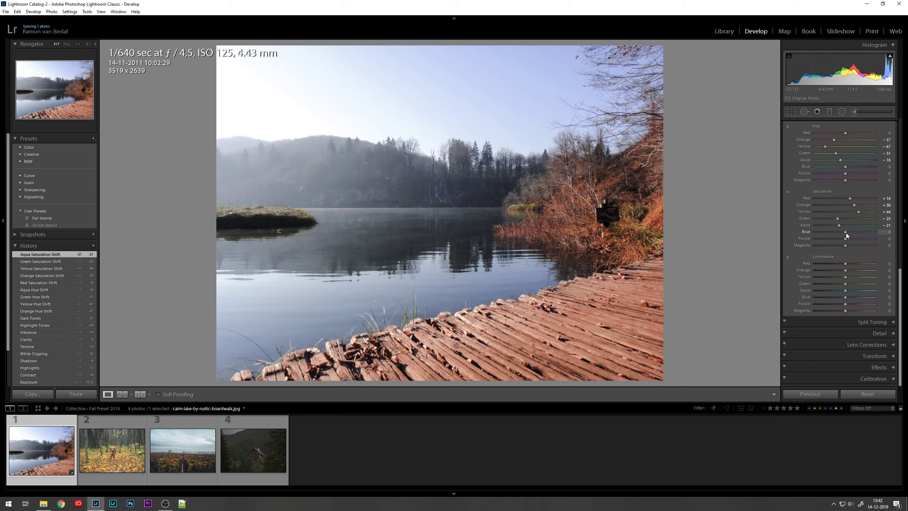
Step: Drag the HSL Blue saturation slider down to -21
drag(845, 232, 840, 235)
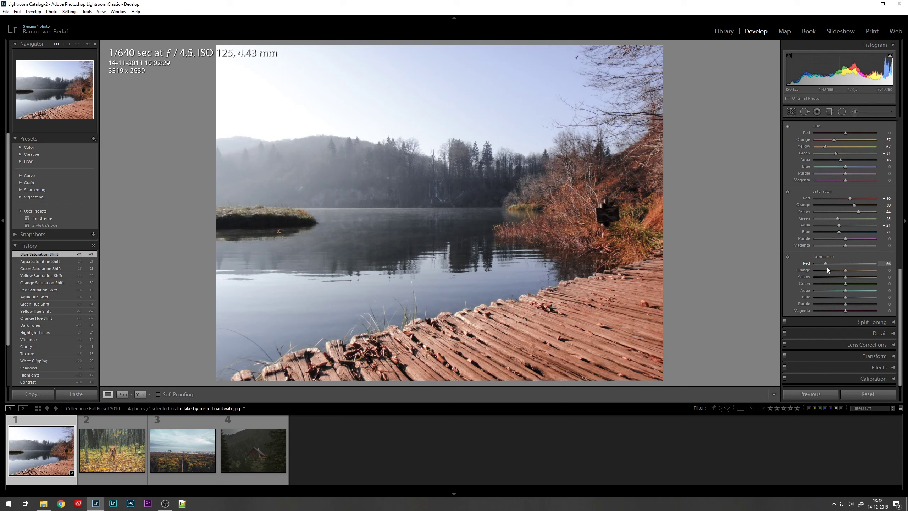
Step: Set HSL luminance to Red +22, Orange +20, Yellow +22, Green +23, Aqua -10, Blue -9
drag(890, 270, 872, 270)
drag(851, 265, 850, 266)
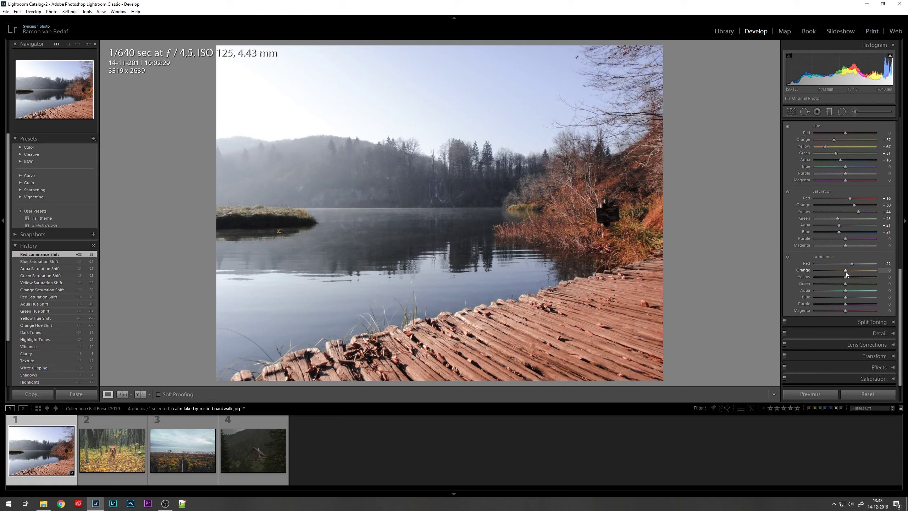
drag(847, 272, 852, 272)
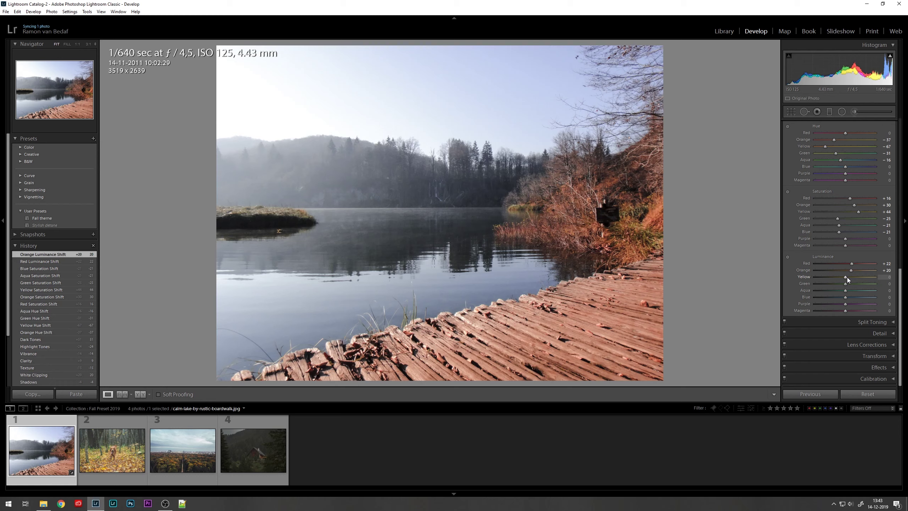
drag(849, 277, 853, 278)
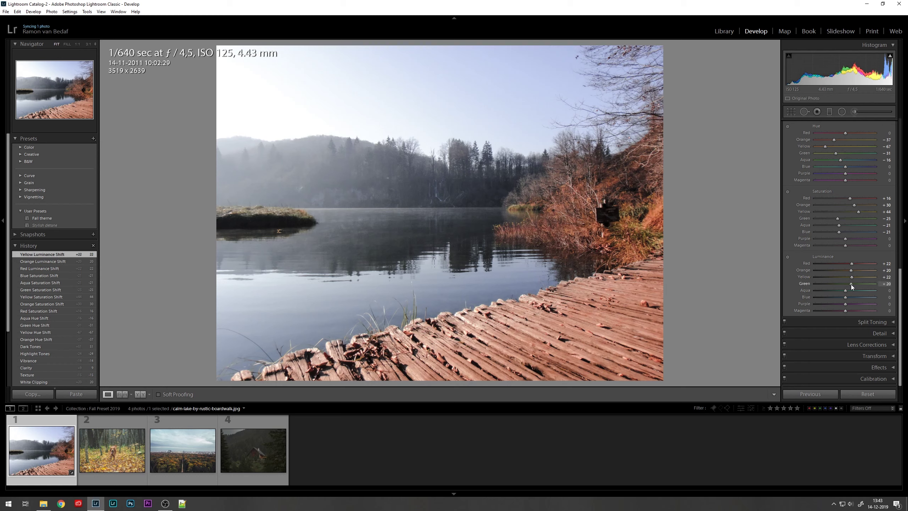
drag(852, 284, 852, 284)
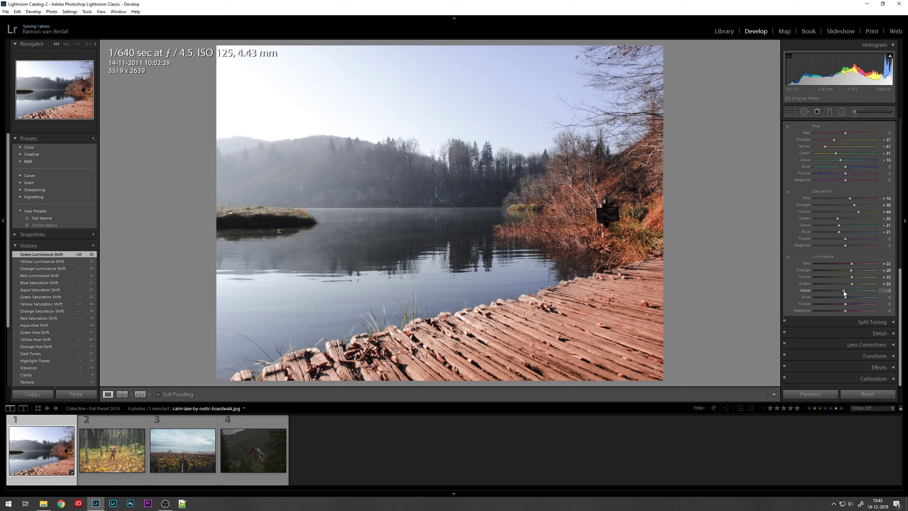
drag(842, 291, 843, 295)
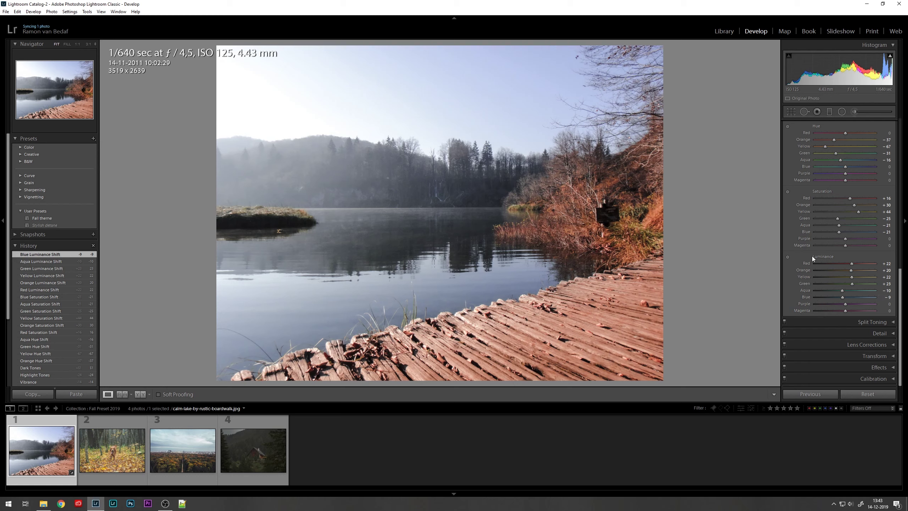
scroll(812, 257, up, 2)
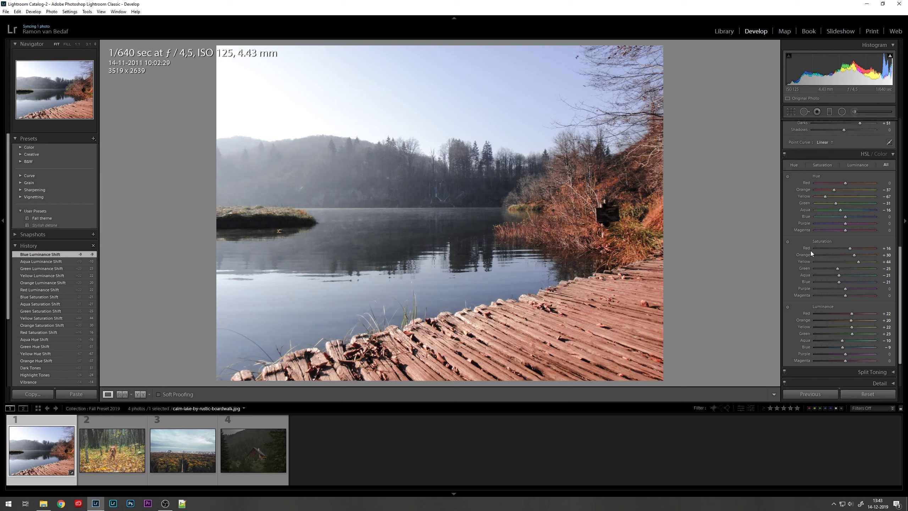
scroll(810, 251, down, 2)
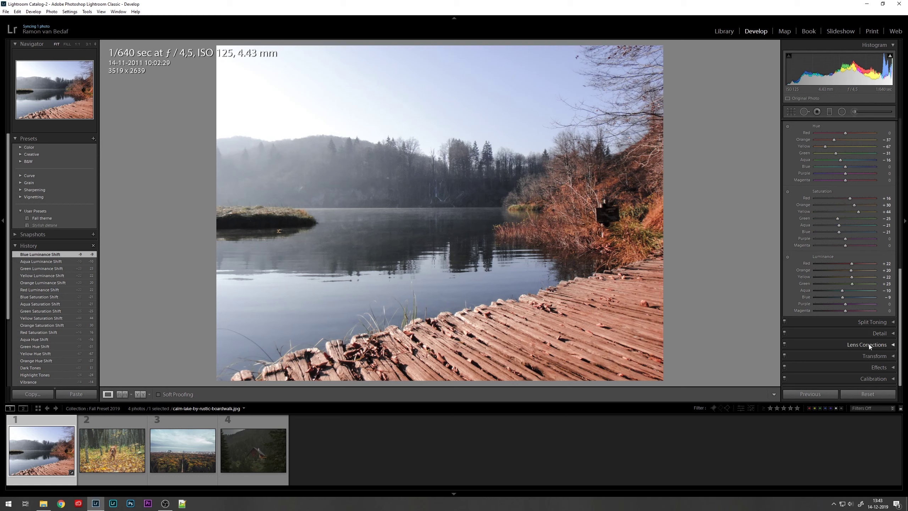
click(882, 368)
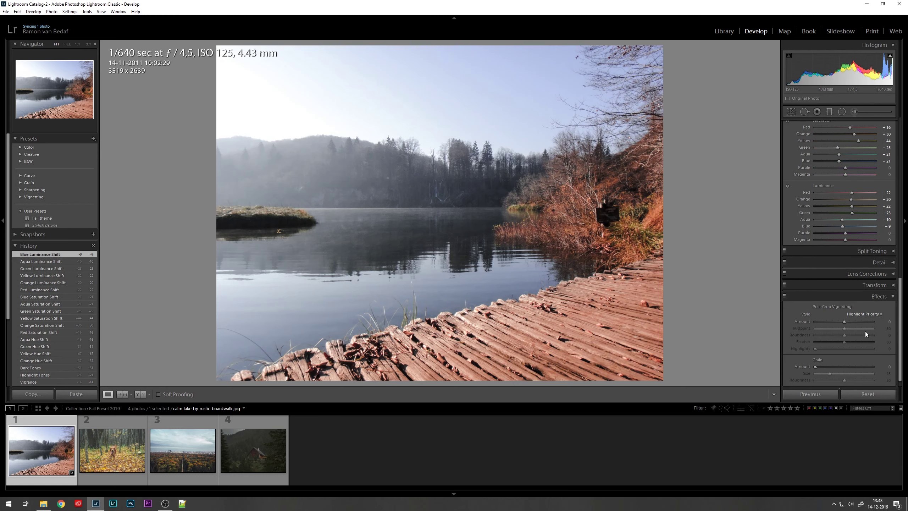
scroll(866, 331, down, 1)
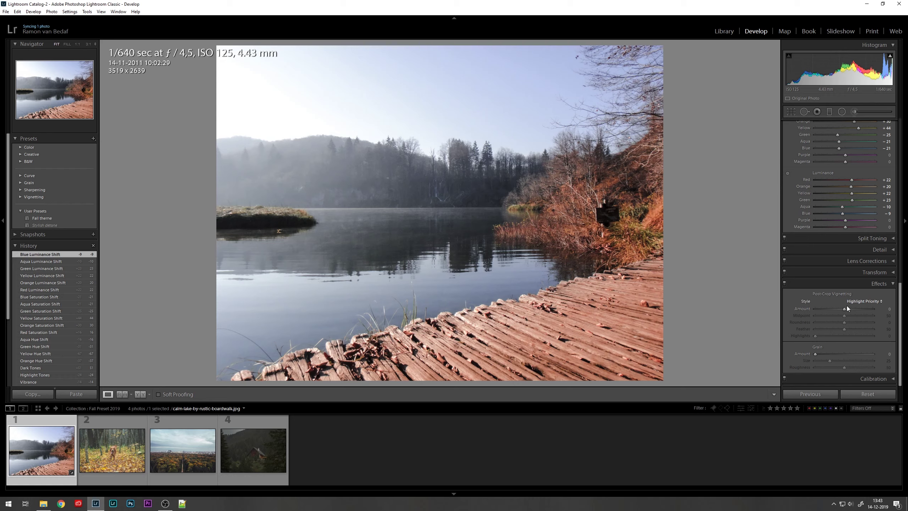
drag(847, 306, 883, 333)
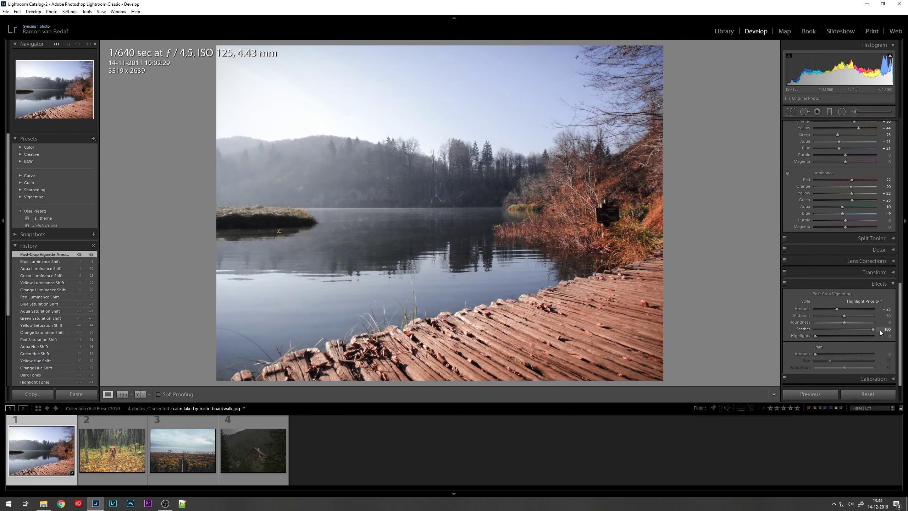
drag(874, 330, 861, 330)
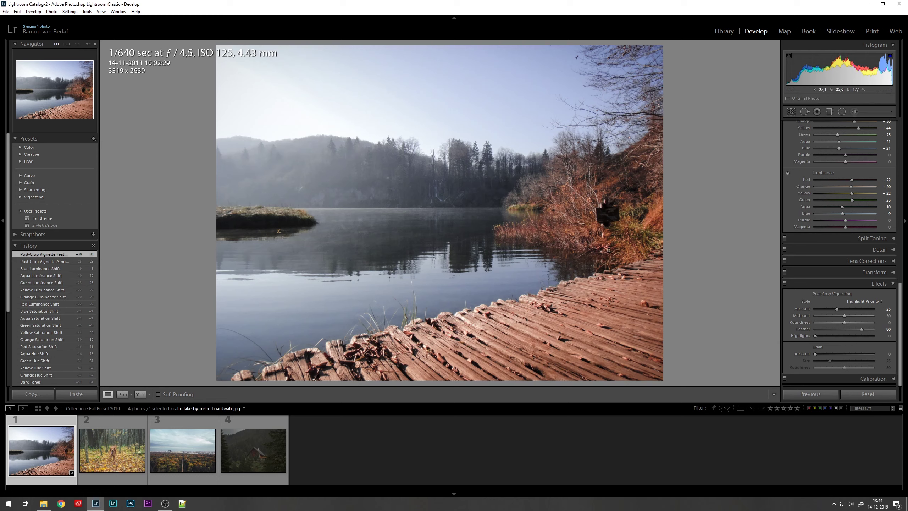
Step: Expand the Vignetting group in the Presets panel to list None, Light, Medium and Heavy
click(20, 197)
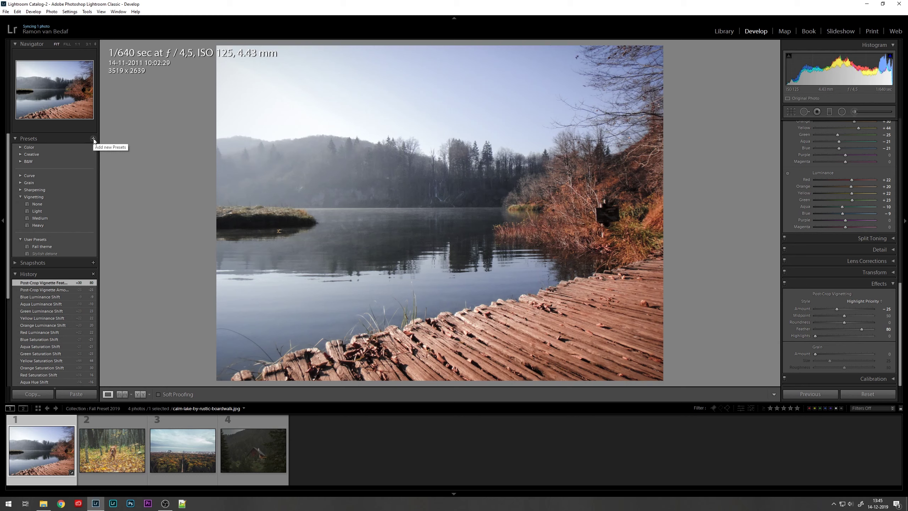
Step: Create a Develop preset named 'Fall lightroom 2020' in the User Presets group
click(94, 139)
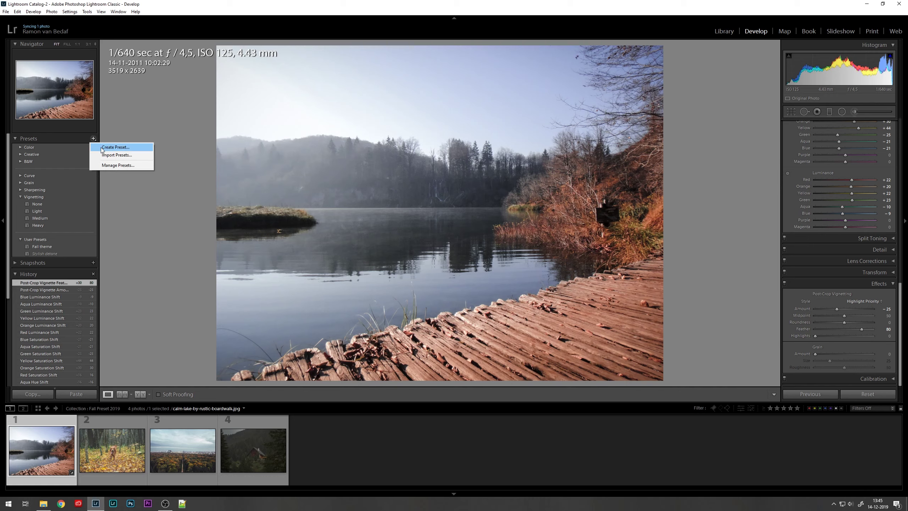
click(101, 147)
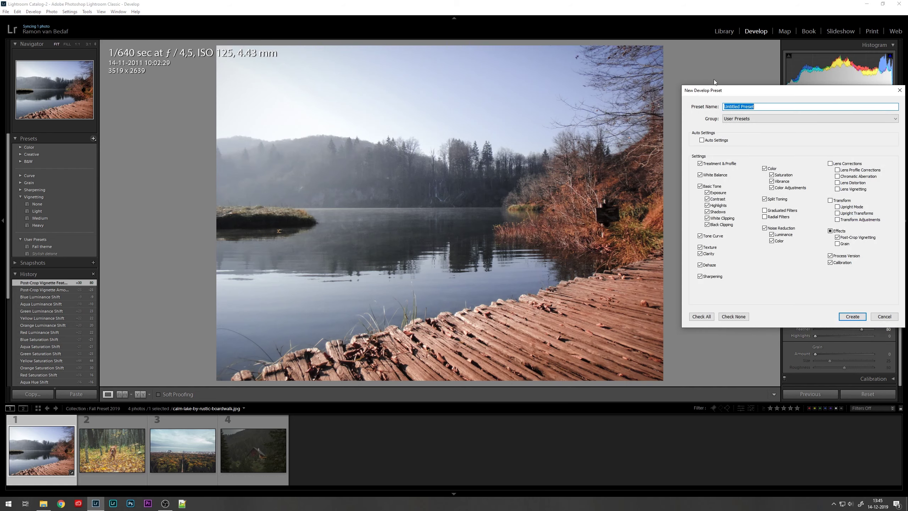
drag(746, 90, 470, 111)
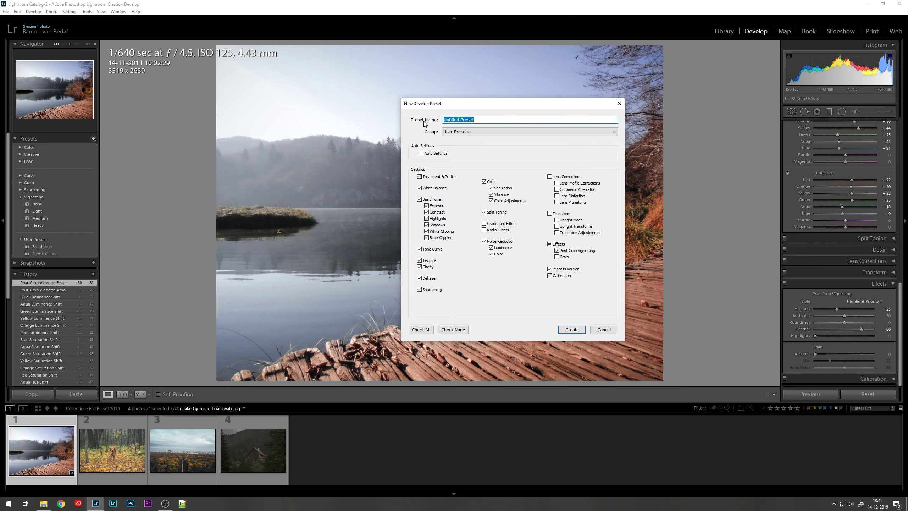
text(Fall lightroom 2020)
click(507, 131)
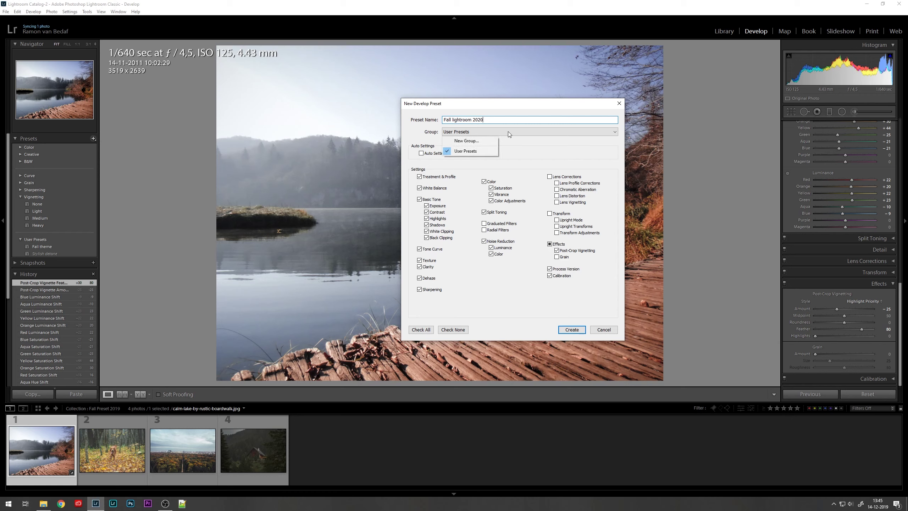
click(572, 144)
click(576, 330)
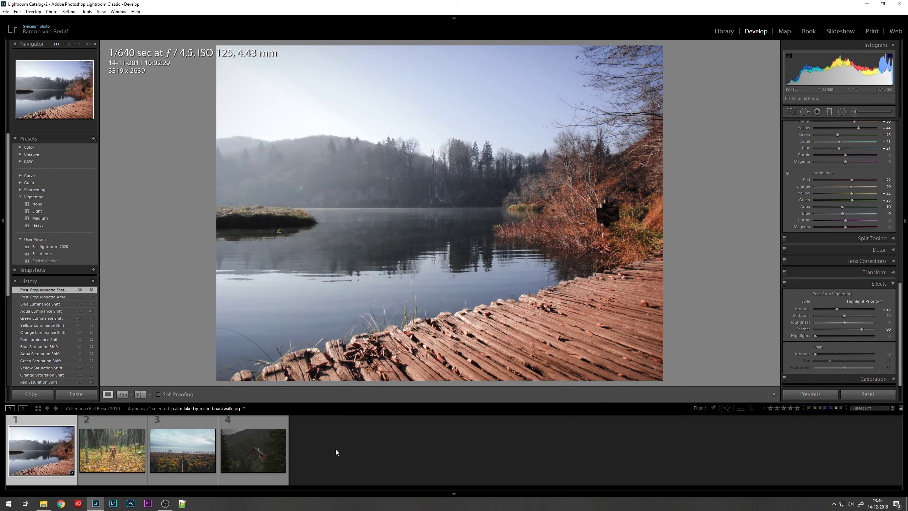
Step: Select the dog, city-forest and cabin photos and apply the Fall lightroom 2020 preset
key(Right)
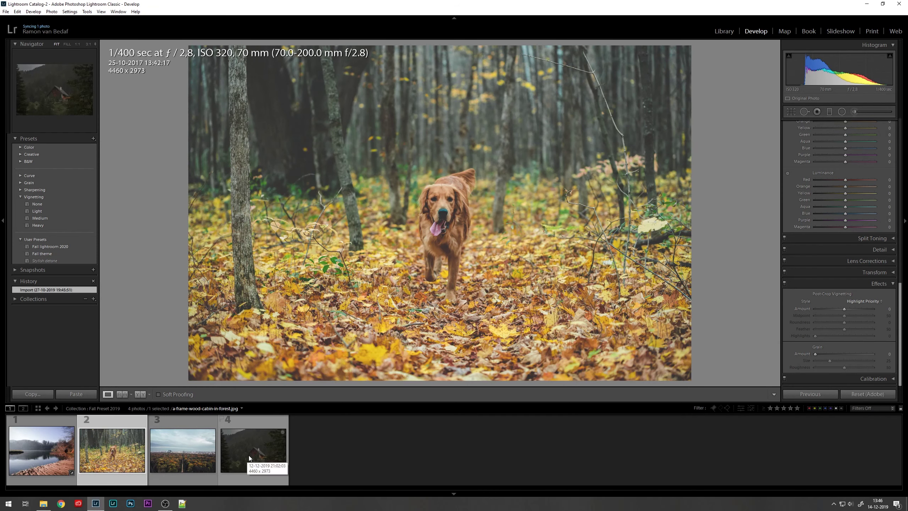
ctrl+click(177, 450)
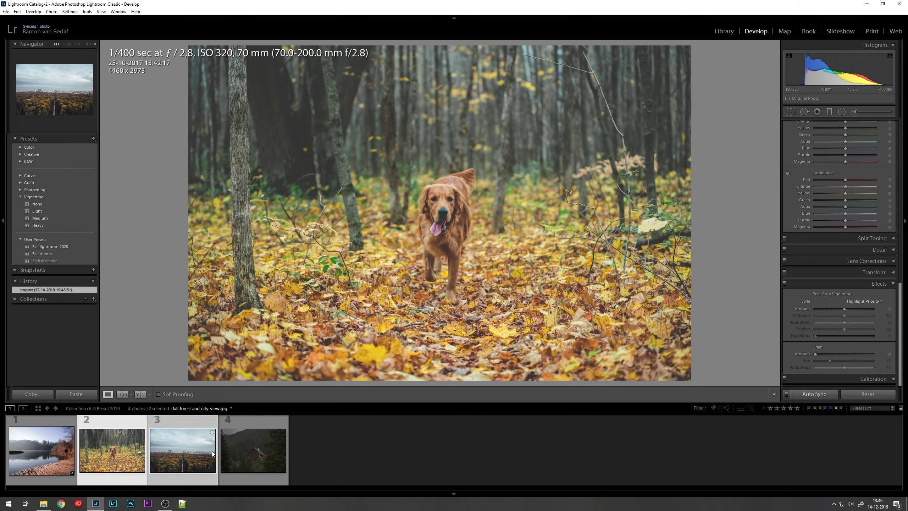
ctrl+click(253, 451)
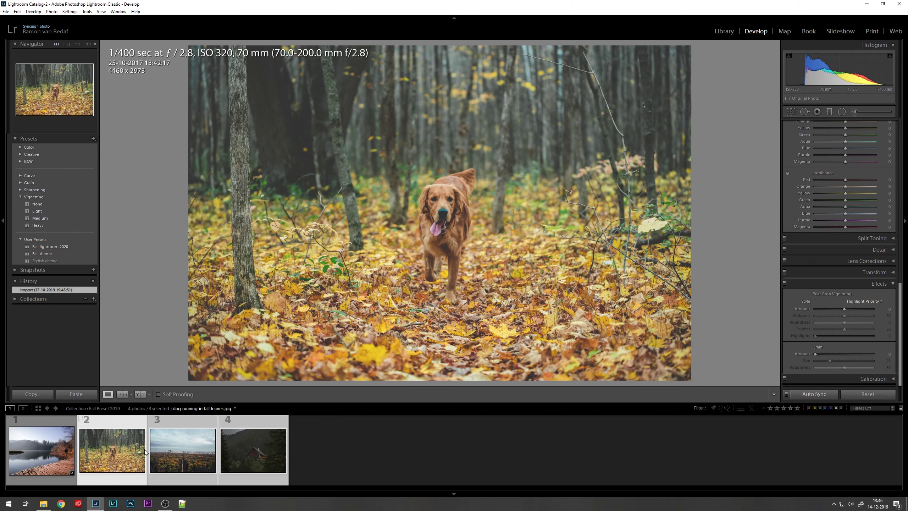
click(336, 450)
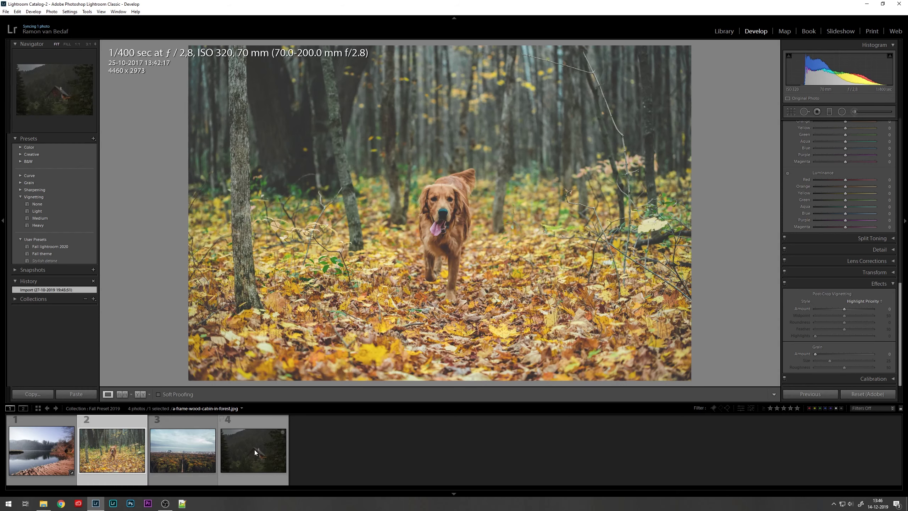
shift+click(254, 450)
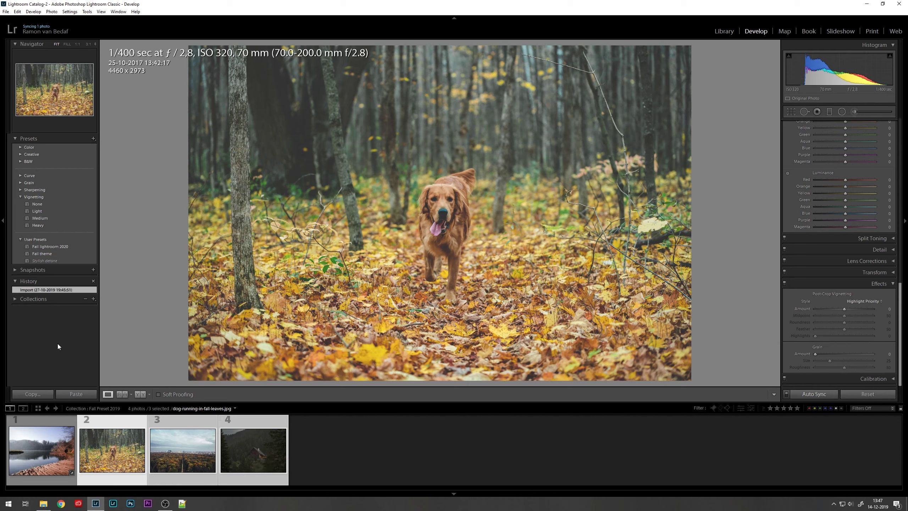
click(62, 246)
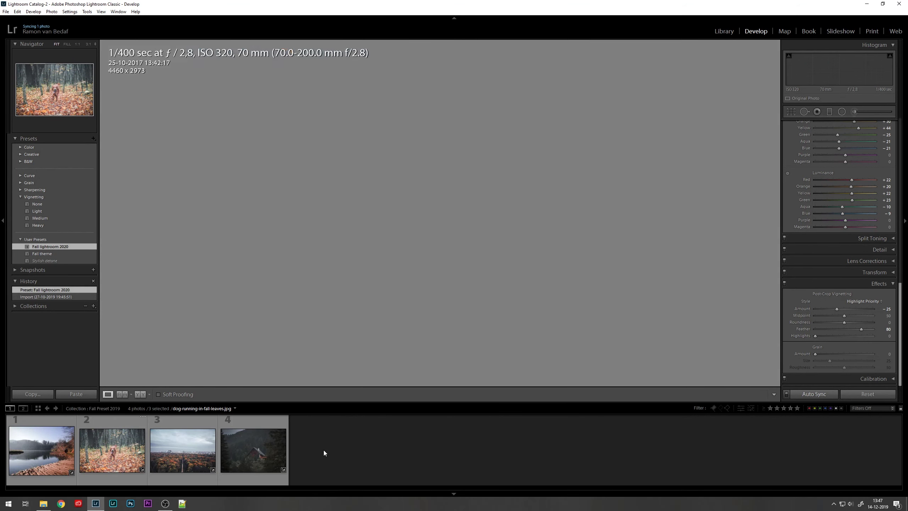
click(274, 448)
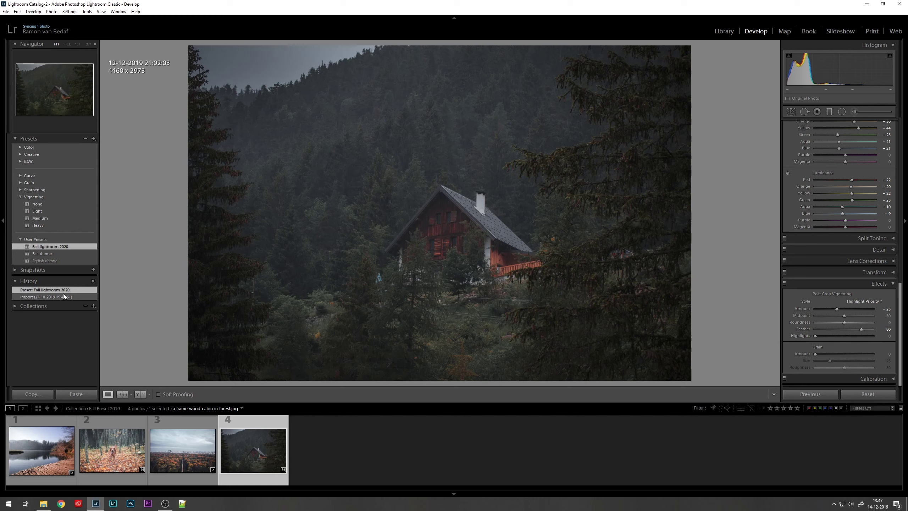
click(168, 440)
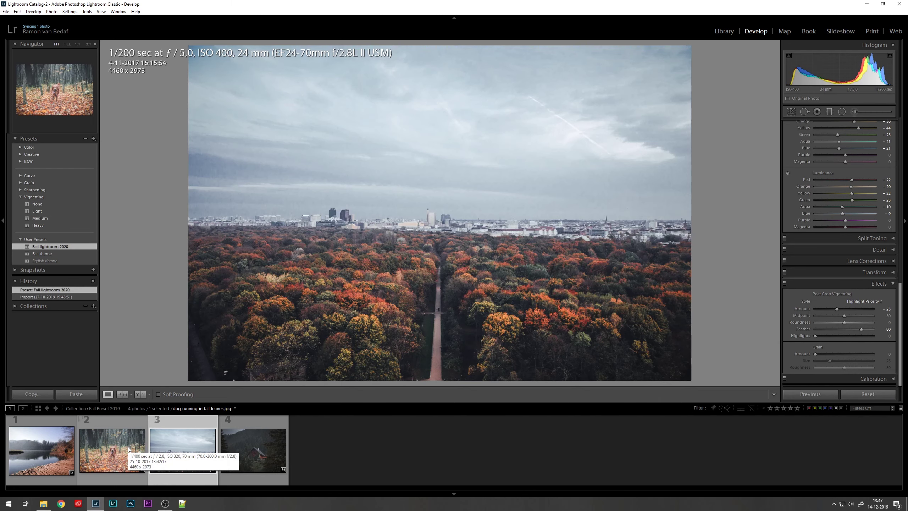
click(128, 448)
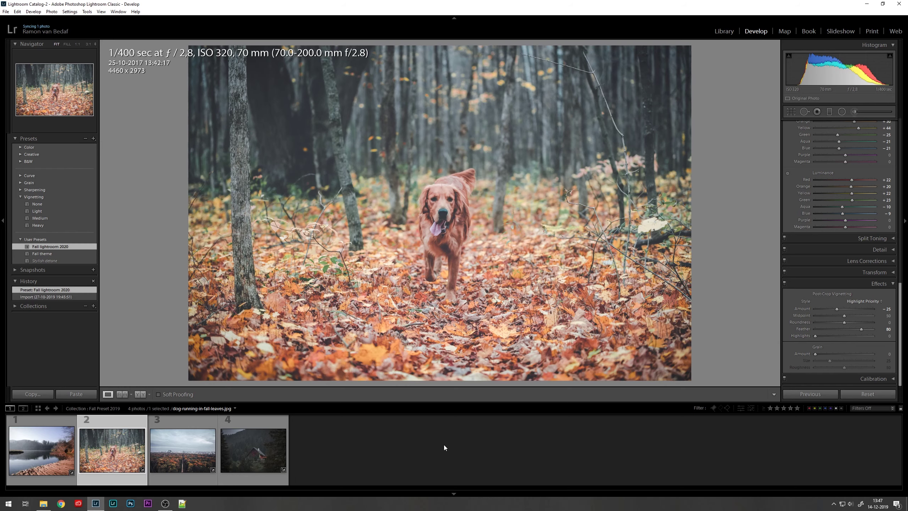
key(backslash)
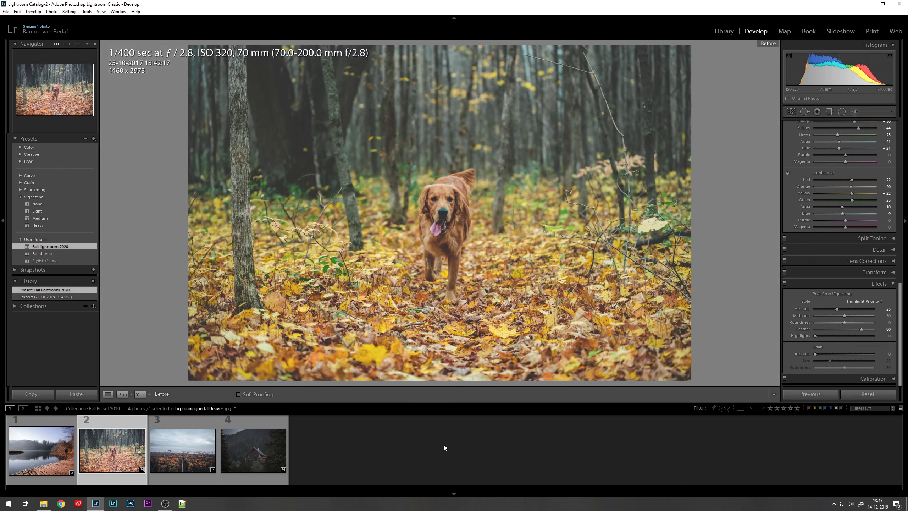
key(backslash)
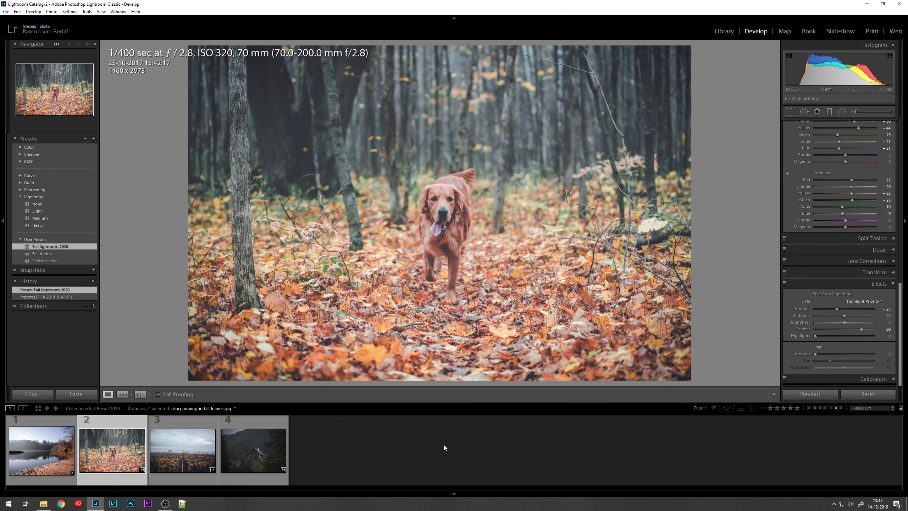
key(backslash)
key(backslash)
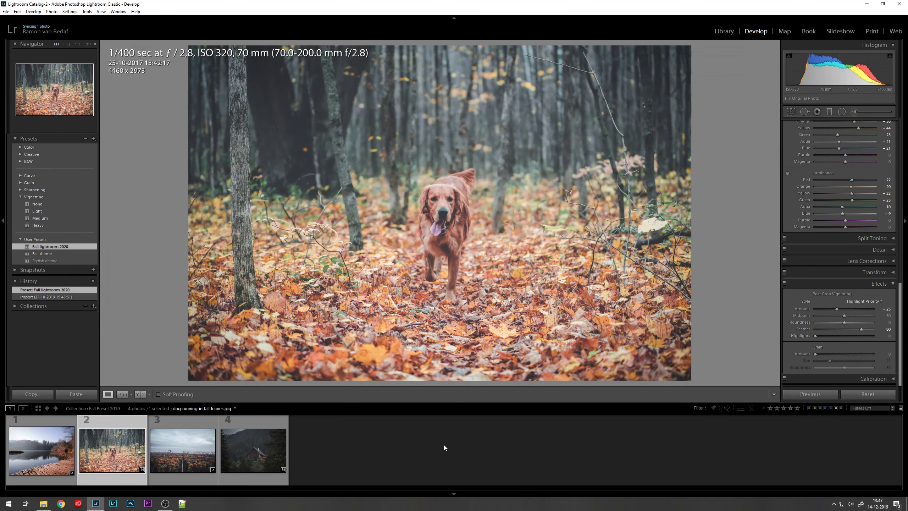
click(197, 440)
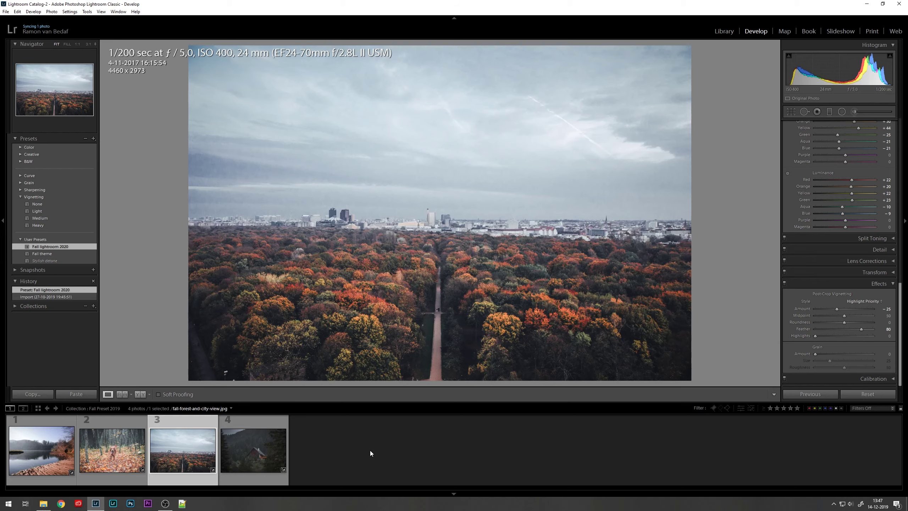
key(backslash)
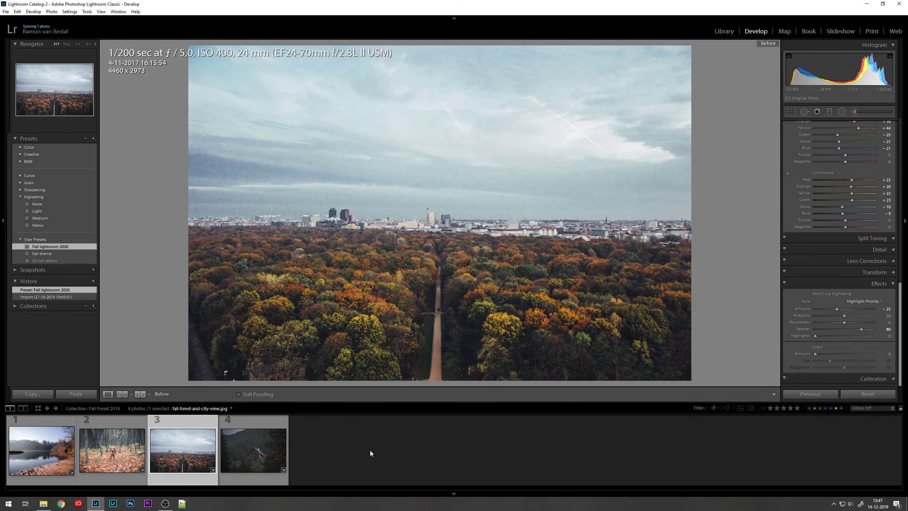
key(backslash)
key(backslash)
key(backslash)
Step: Show the cabin photo's Before view, then switch to the city-forest photo
click(263, 452)
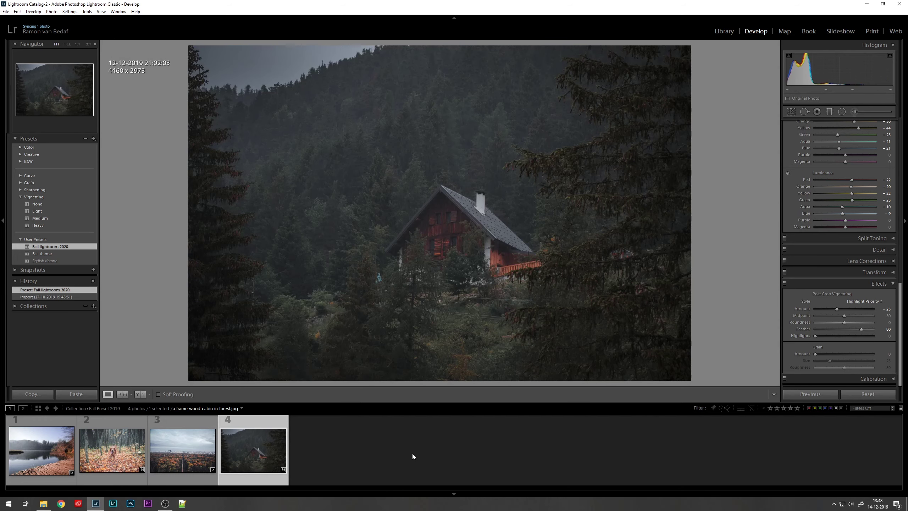
key(backslash)
key(backslash)
click(180, 450)
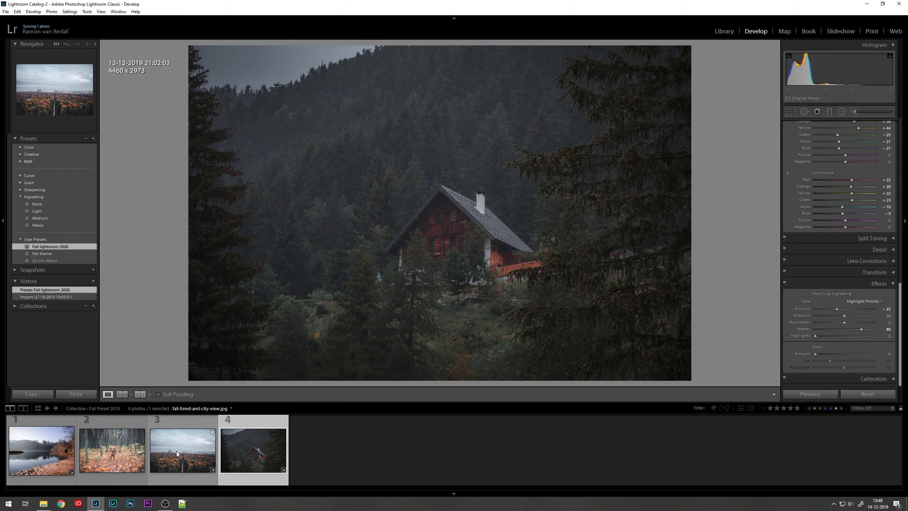
click(124, 452)
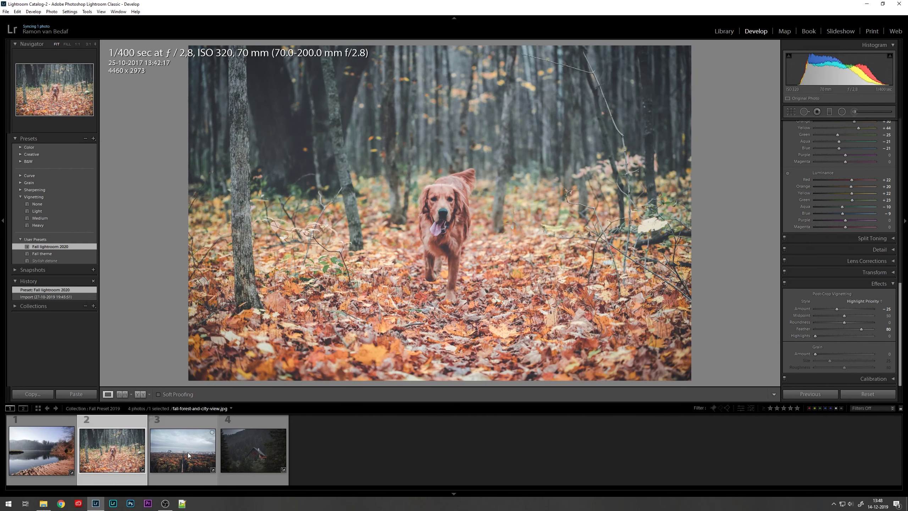